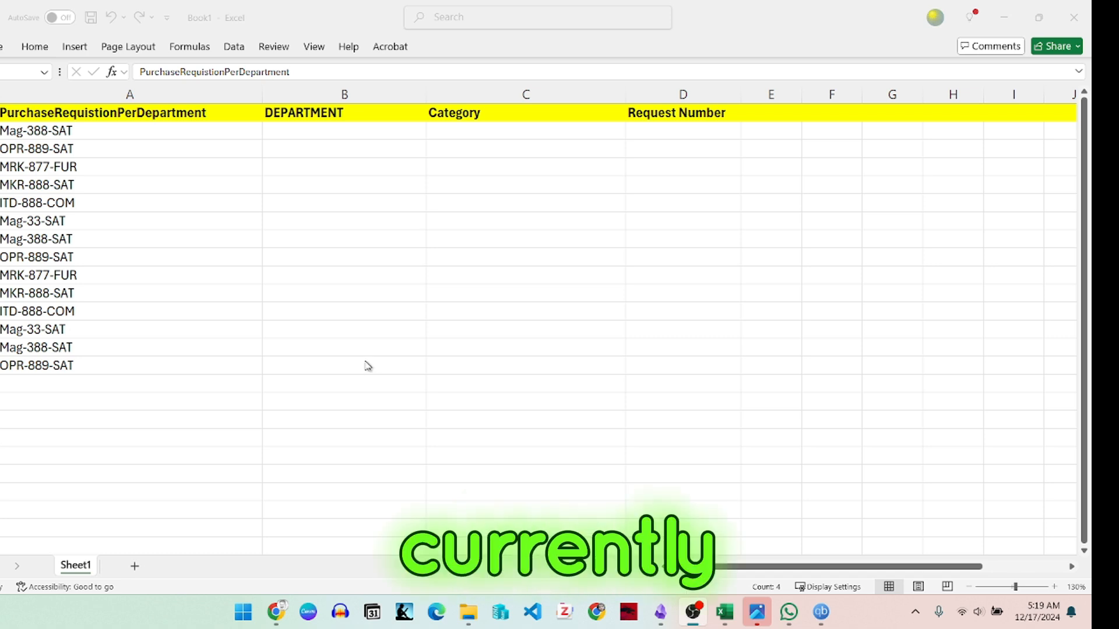
# Step: Review the purchase requisition codes in column A, including the category suffix of the code in A2
pyautogui.click(137, 143)
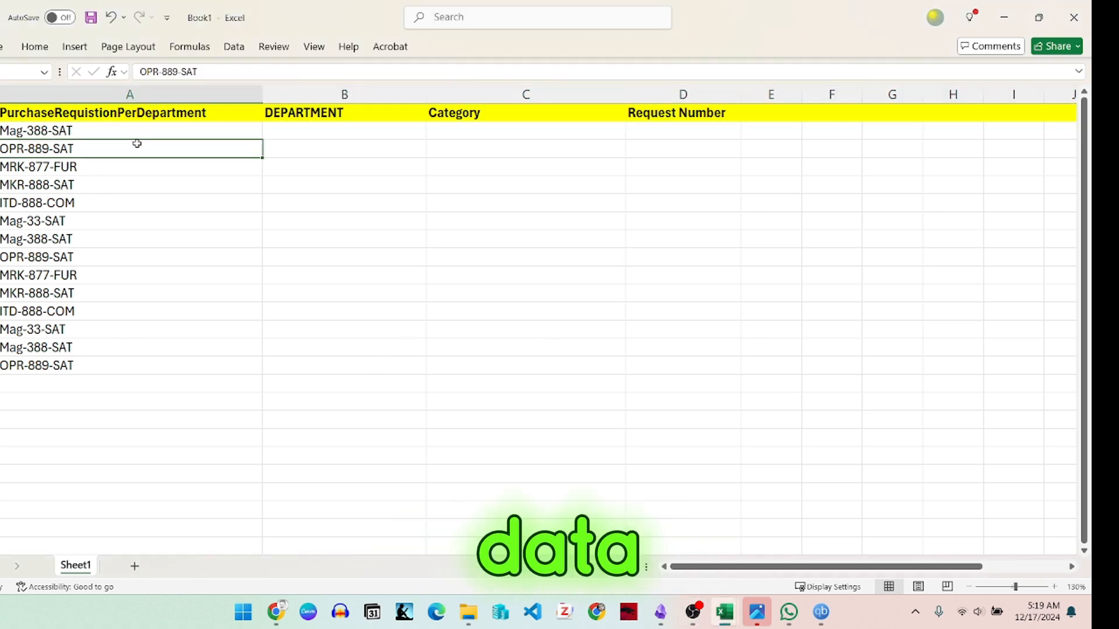
pyautogui.click(136, 133)
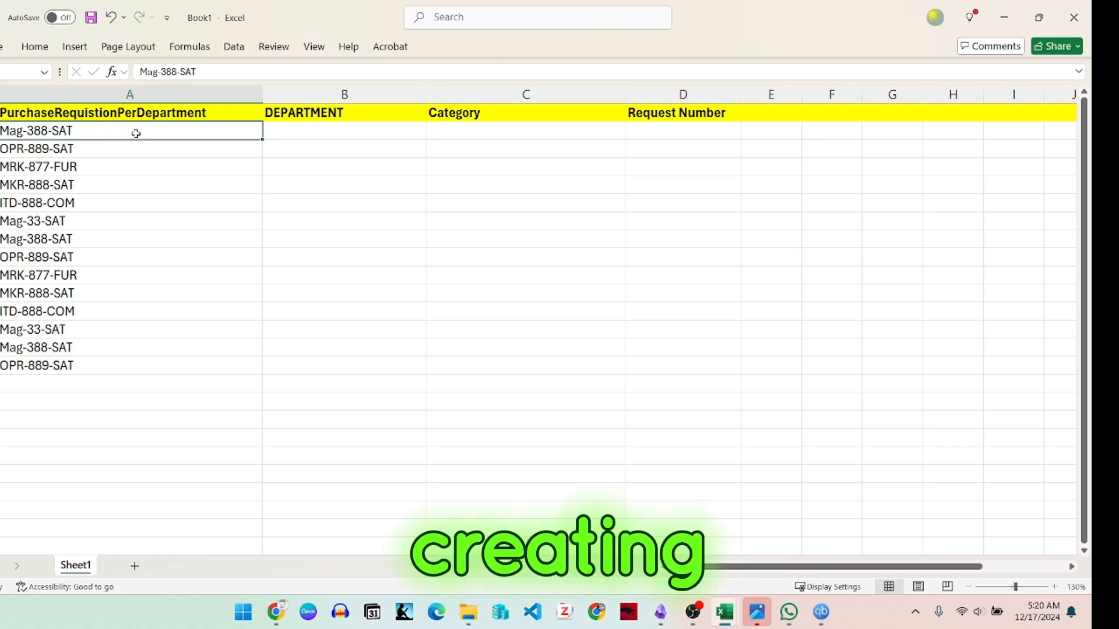
pyautogui.press('Down')
pyautogui.press('Down')
pyautogui.click(135, 134)
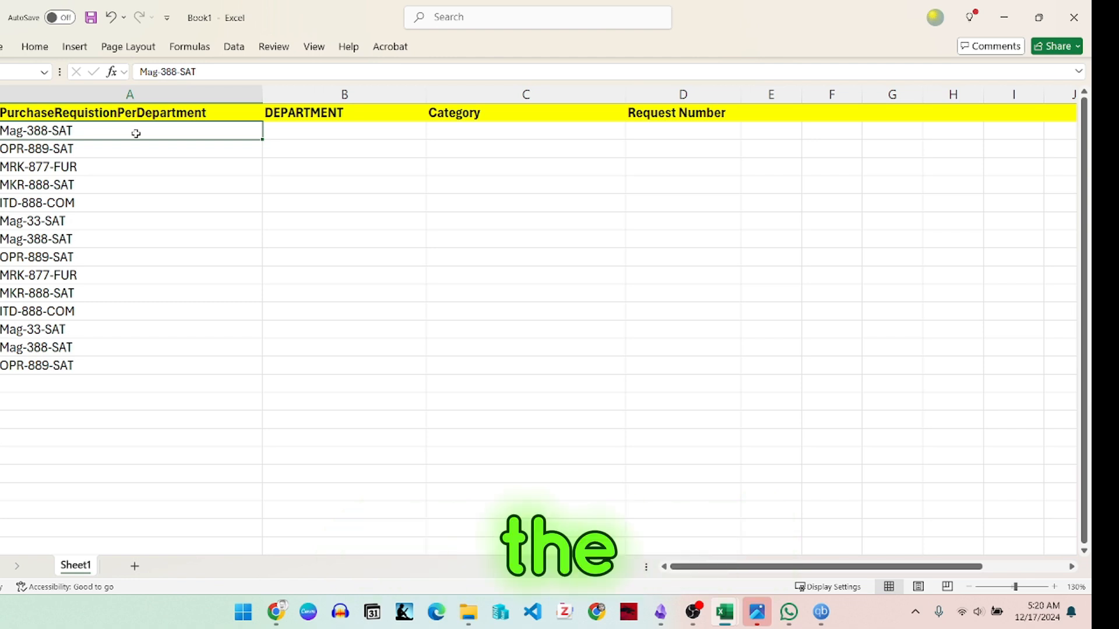
pyautogui.doubleClick(48, 130)
pyautogui.moveTo(49, 129); pyautogui.dragTo(72, 130)
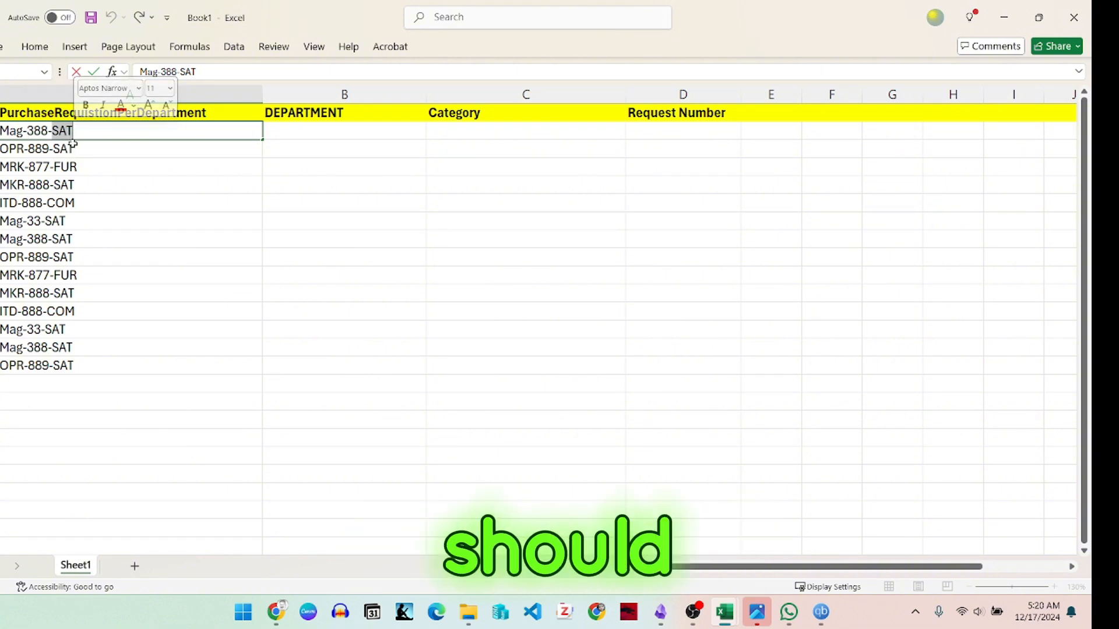
pyautogui.click(74, 146)
pyautogui.moveTo(90, 131); pyautogui.dragTo(102, 370)
# Step: Examine how the code in A2 combines a department prefix, a request number and a category suffix
pyautogui.click(0, 130)
pyautogui.doubleClick(10, 130)
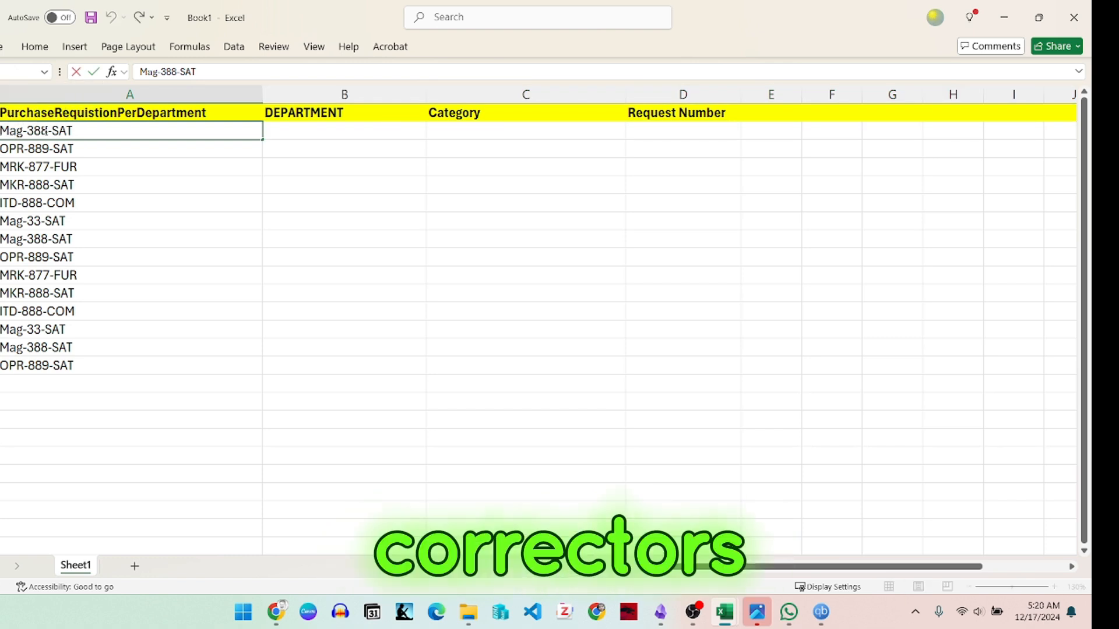
pyautogui.moveTo(44, 131); pyautogui.dragTo(31, 130)
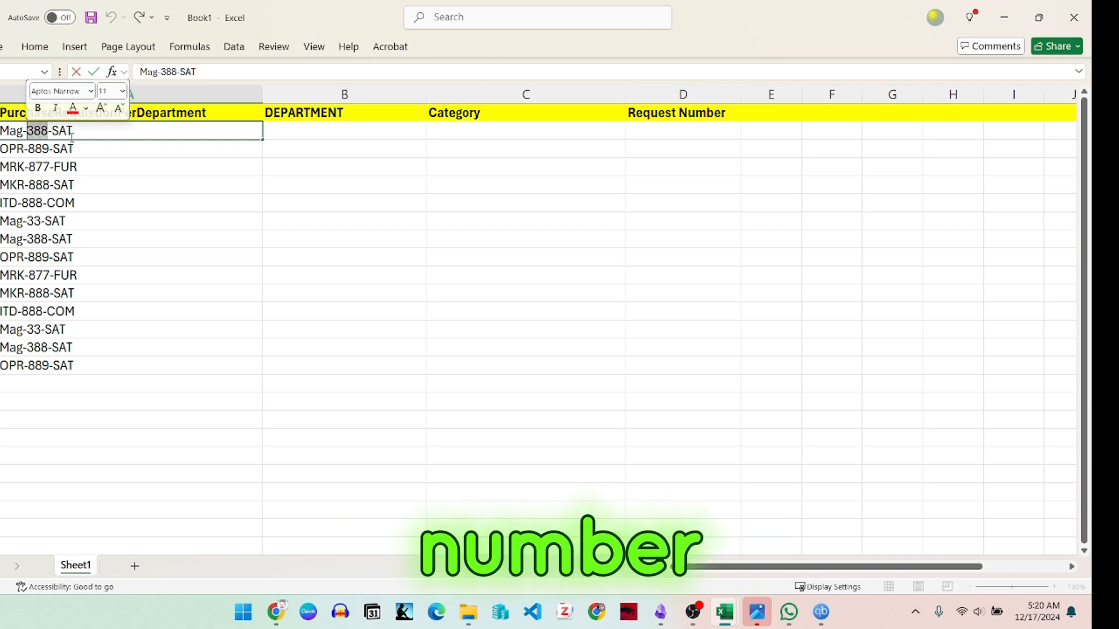
pyautogui.moveTo(74, 130); pyautogui.dragTo(53, 130)
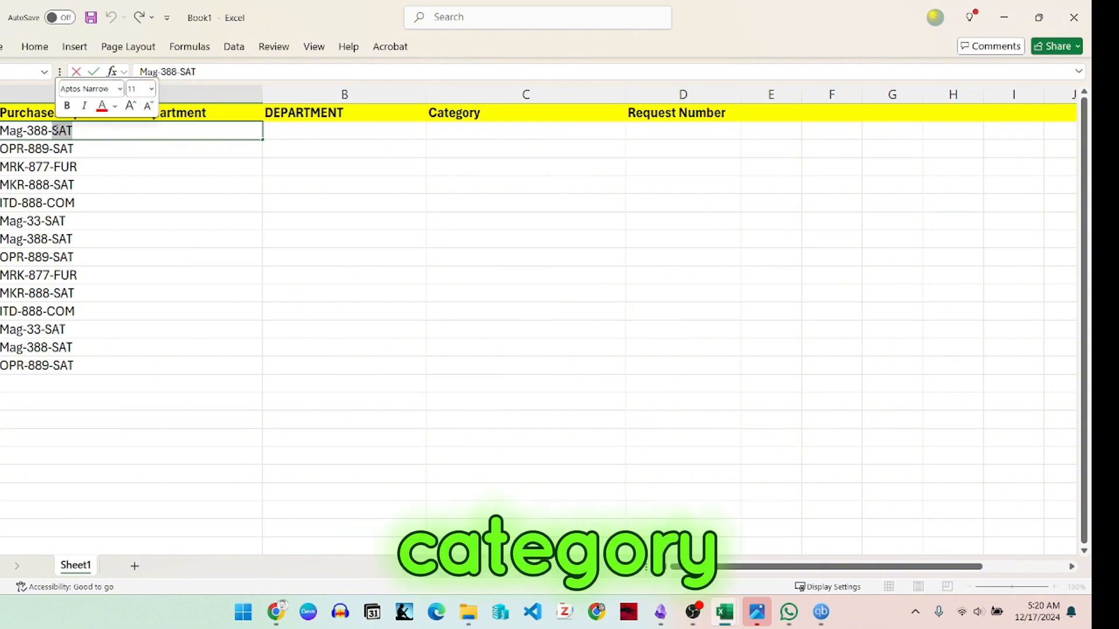
pyautogui.click(42, 149)
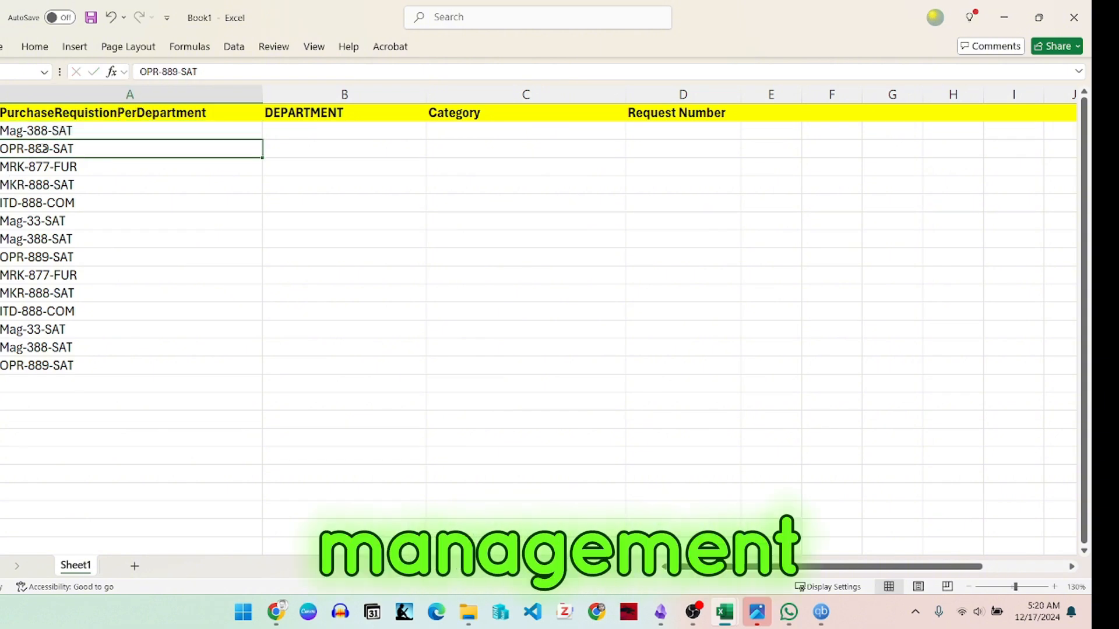
pyautogui.click(22, 129)
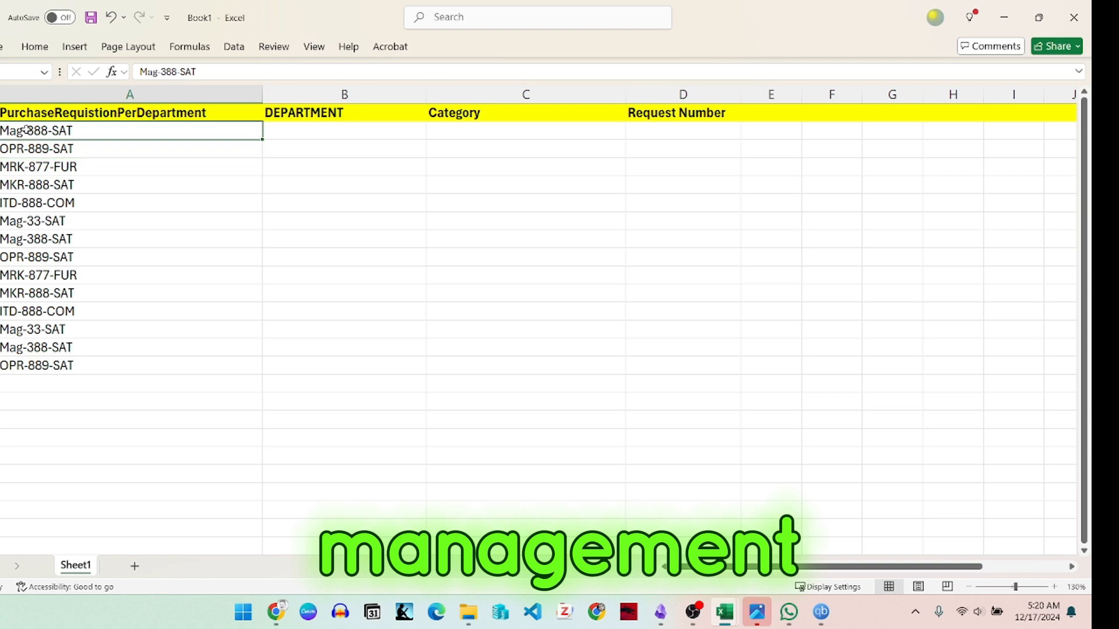
pyautogui.doubleClick(90, 132)
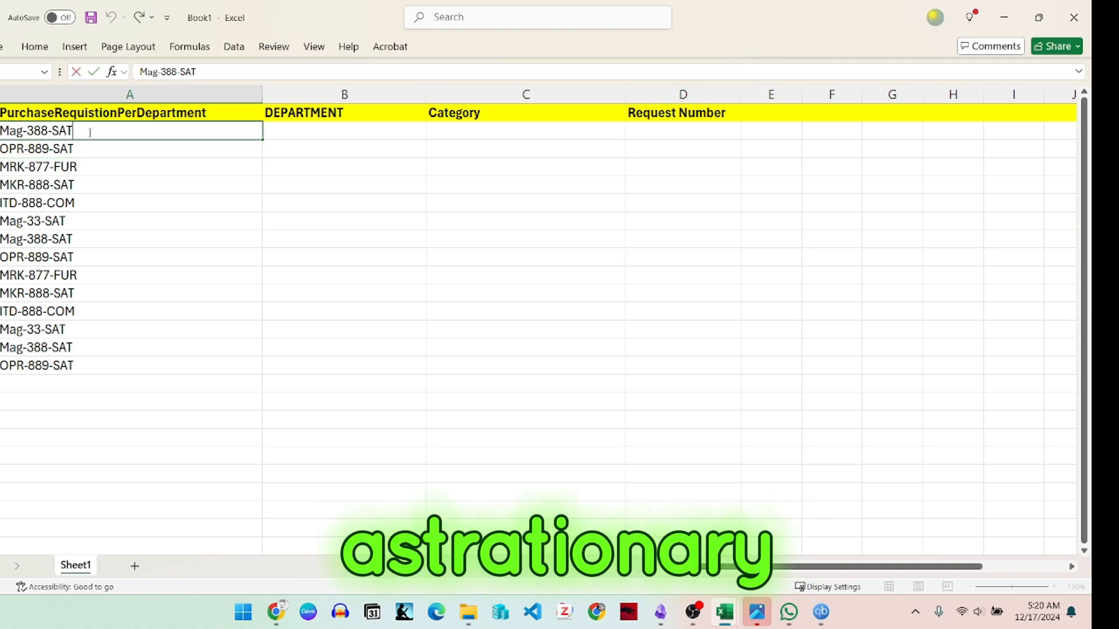
pyautogui.click(42, 198)
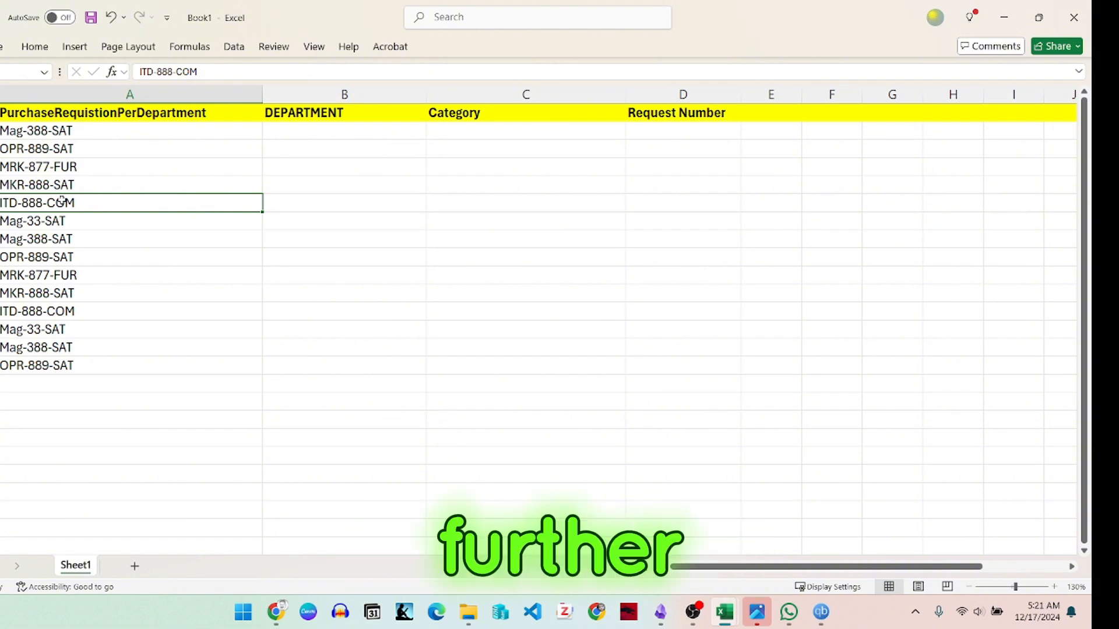
# Step: Enter the formula =RIGHT(A2,3) in B2 under DEPARTMENT to extract the last three characters of the code
pyautogui.doubleClick(337, 135)
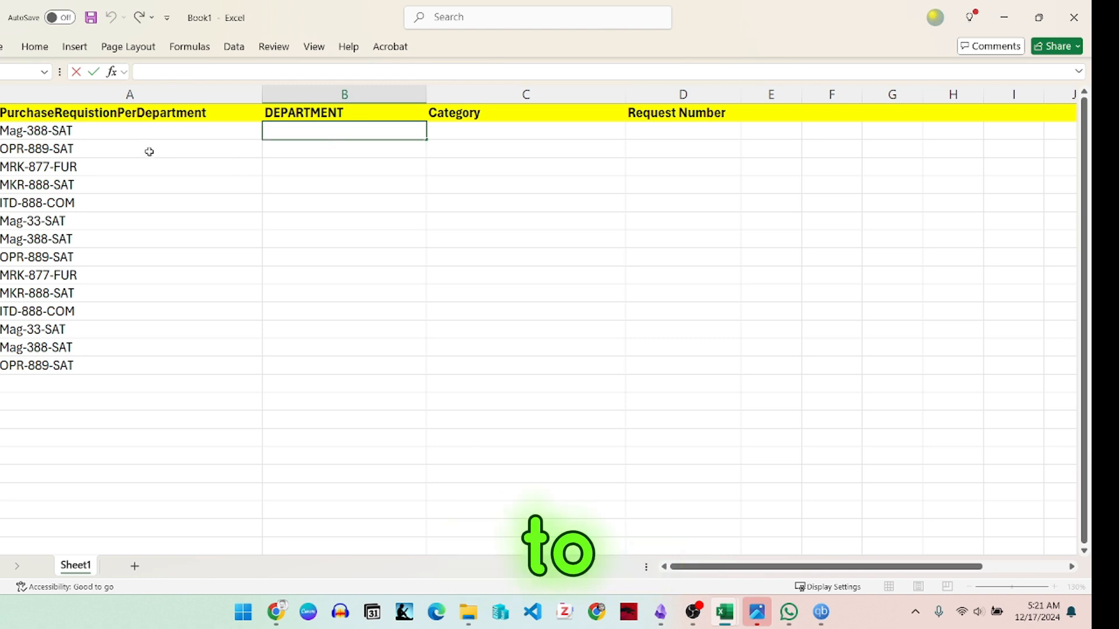
pyautogui.click(13, 133)
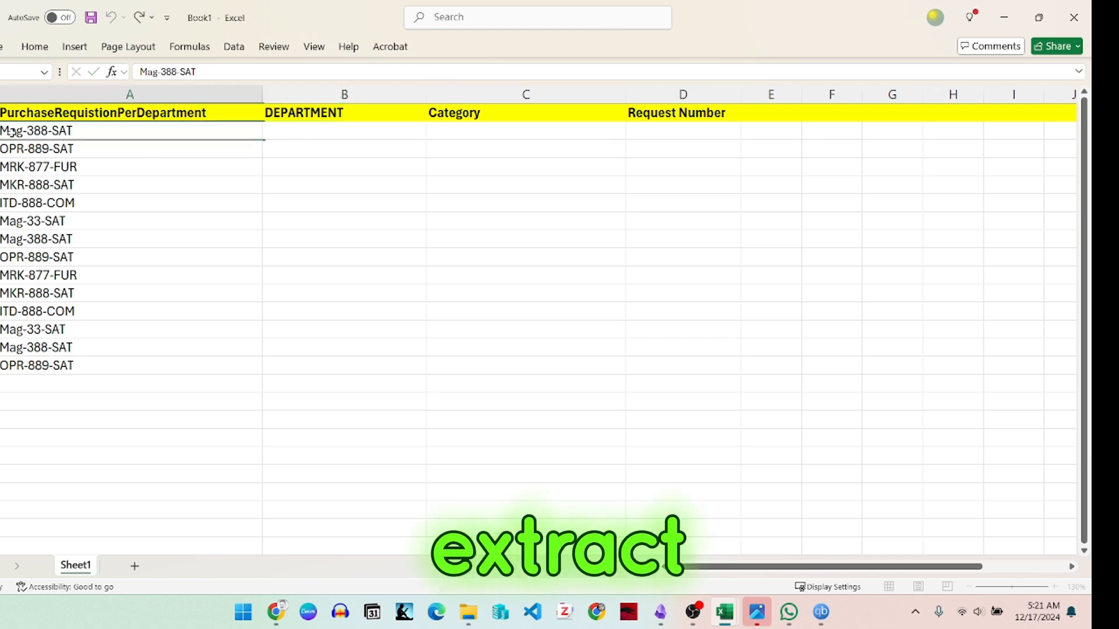
pyautogui.click(341, 135)
pyautogui.write('=')
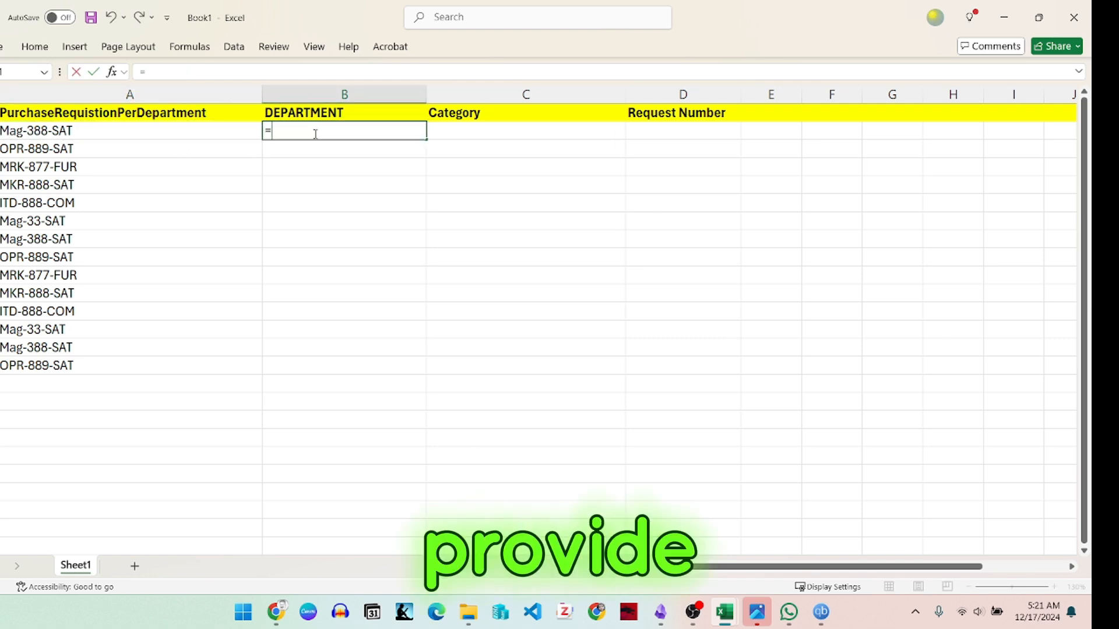
pyautogui.write('righ')
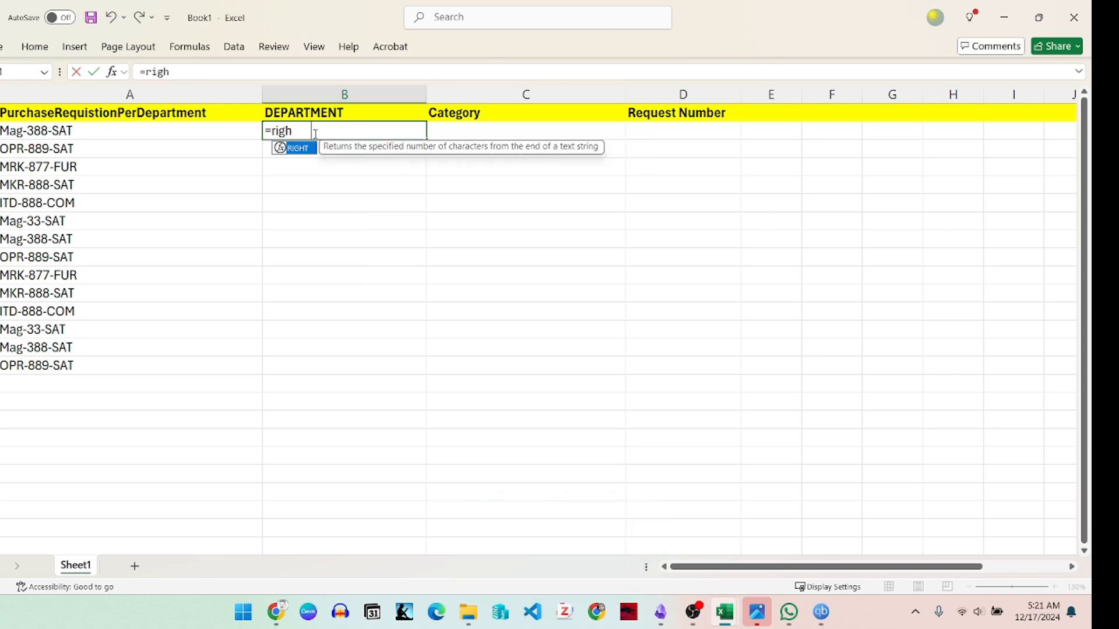
pyautogui.press('Tab')
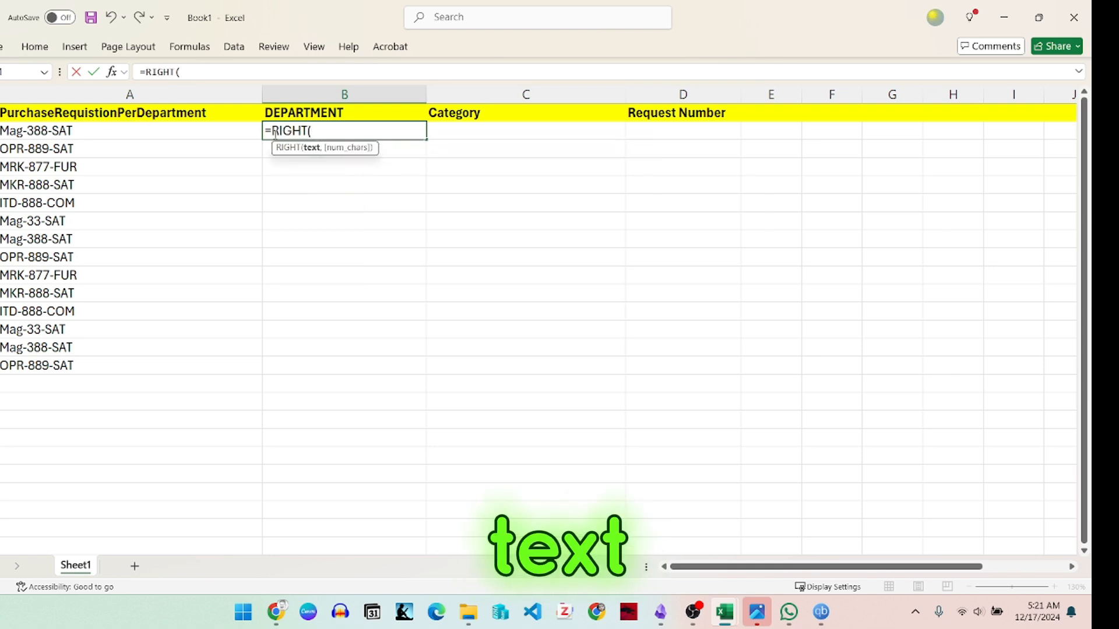
pyautogui.click(48, 131)
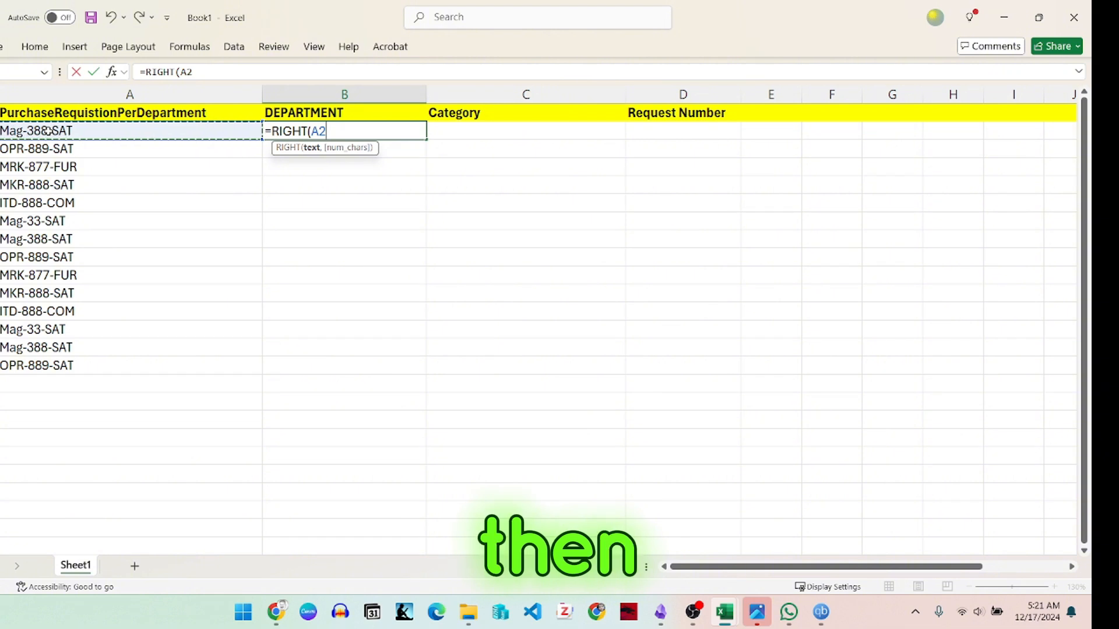
pyautogui.write(',3')
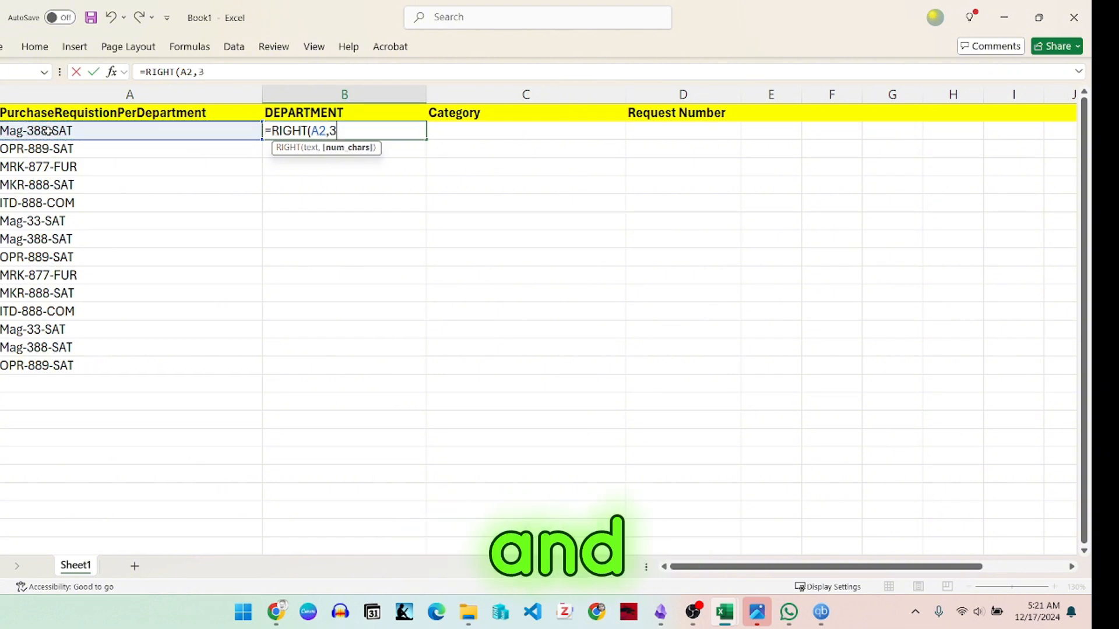
pyautogui.write(')')
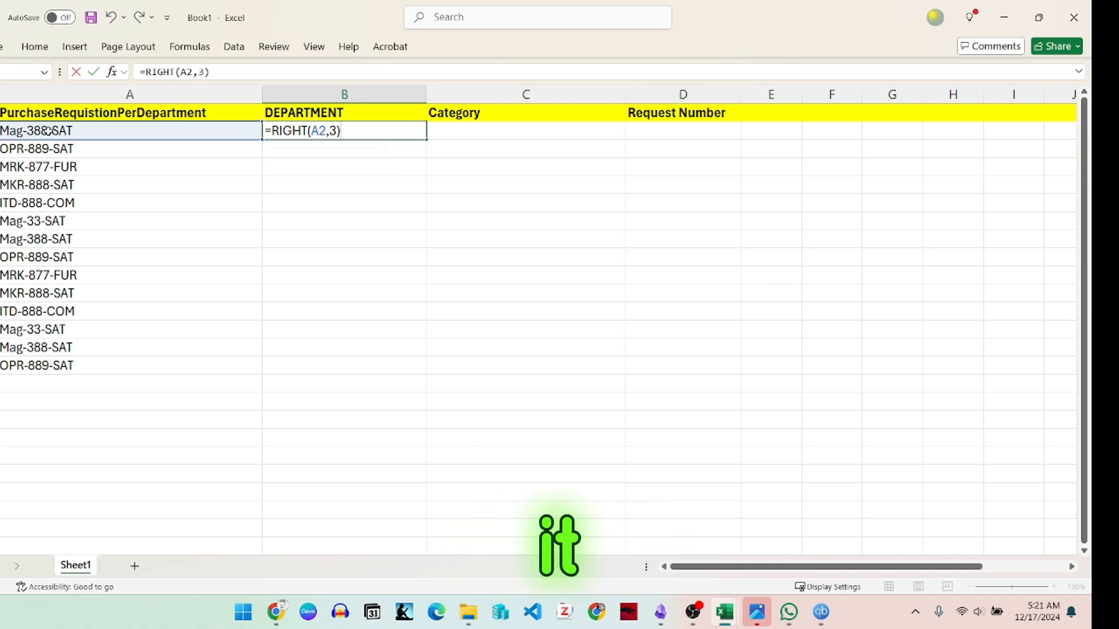
pyautogui.press('Return')
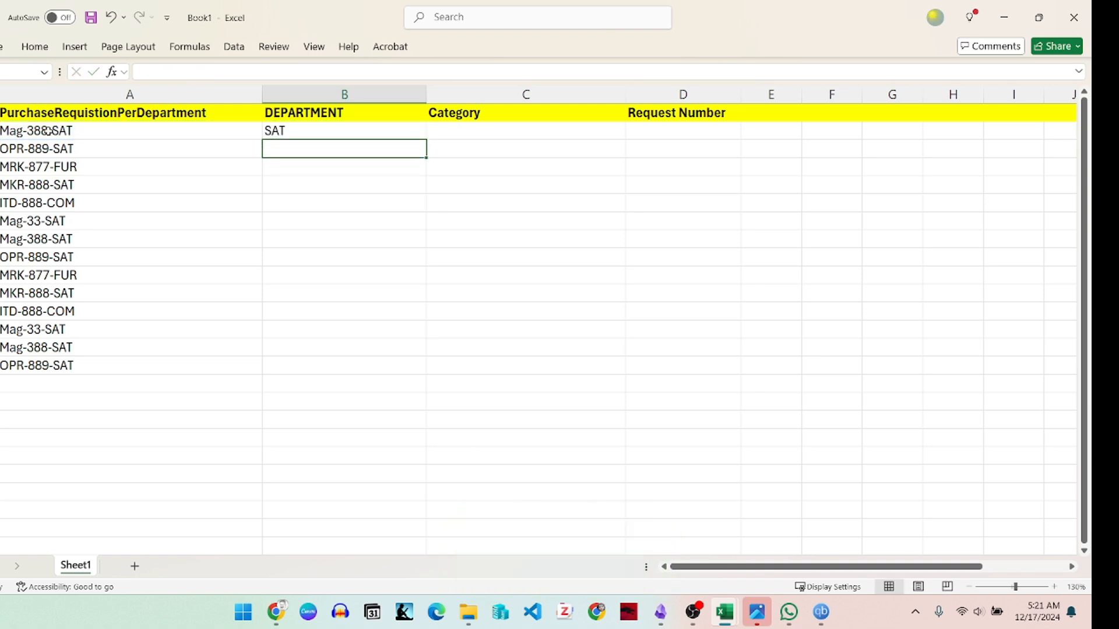
# Step: Clear the RIGHT formula from B2 under DEPARTMENT
pyautogui.press('Up')
pyautogui.press('Up')
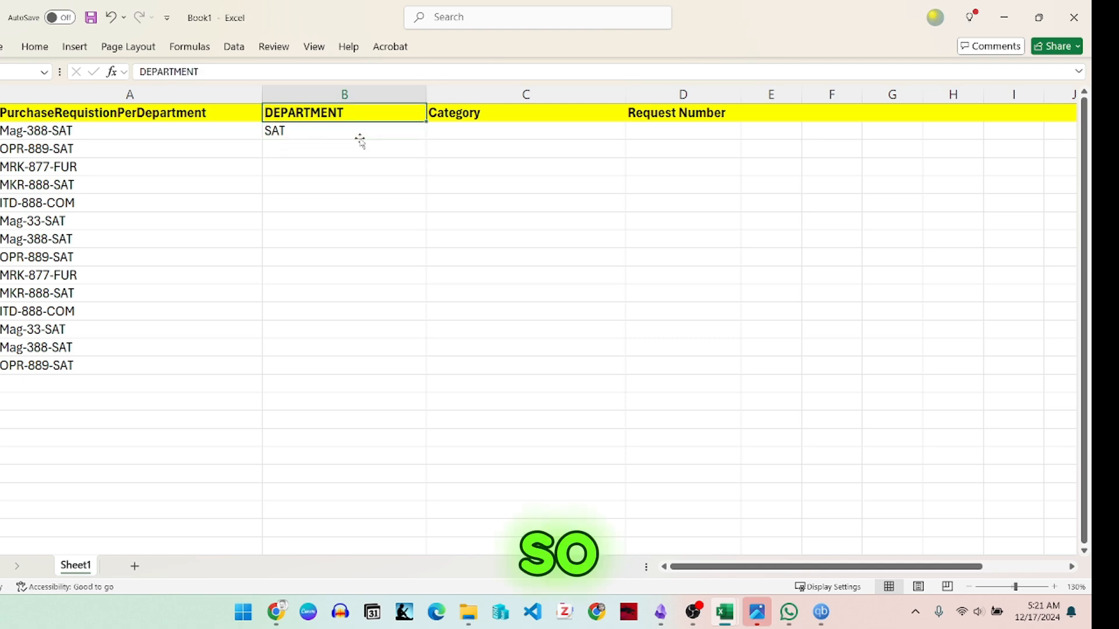
pyautogui.click(338, 137)
pyautogui.press('BackSpace')
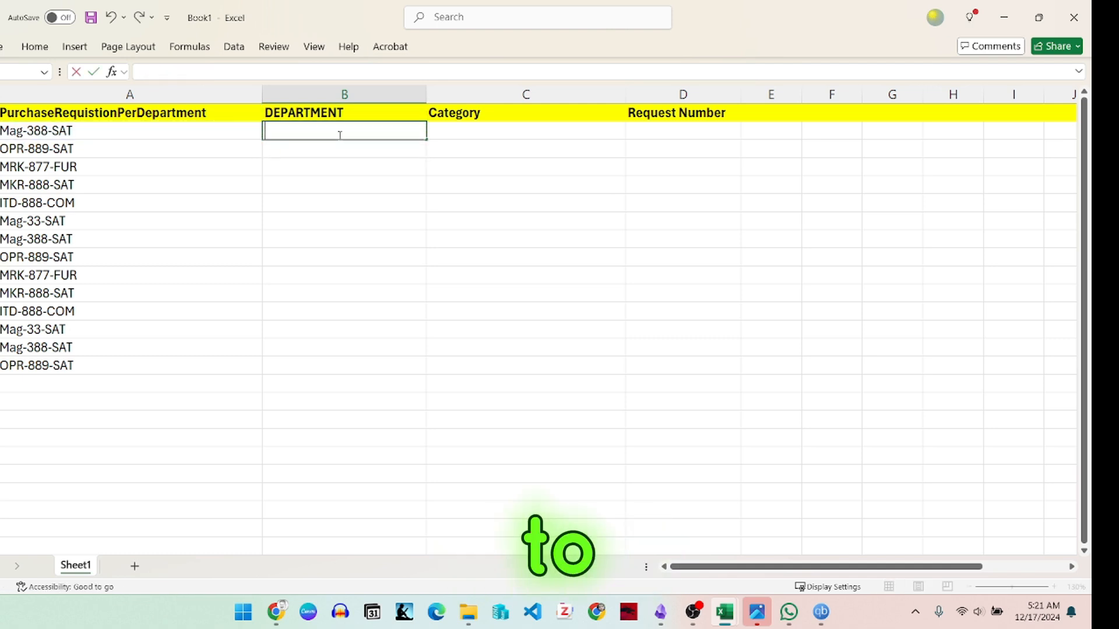
pyautogui.write('=')
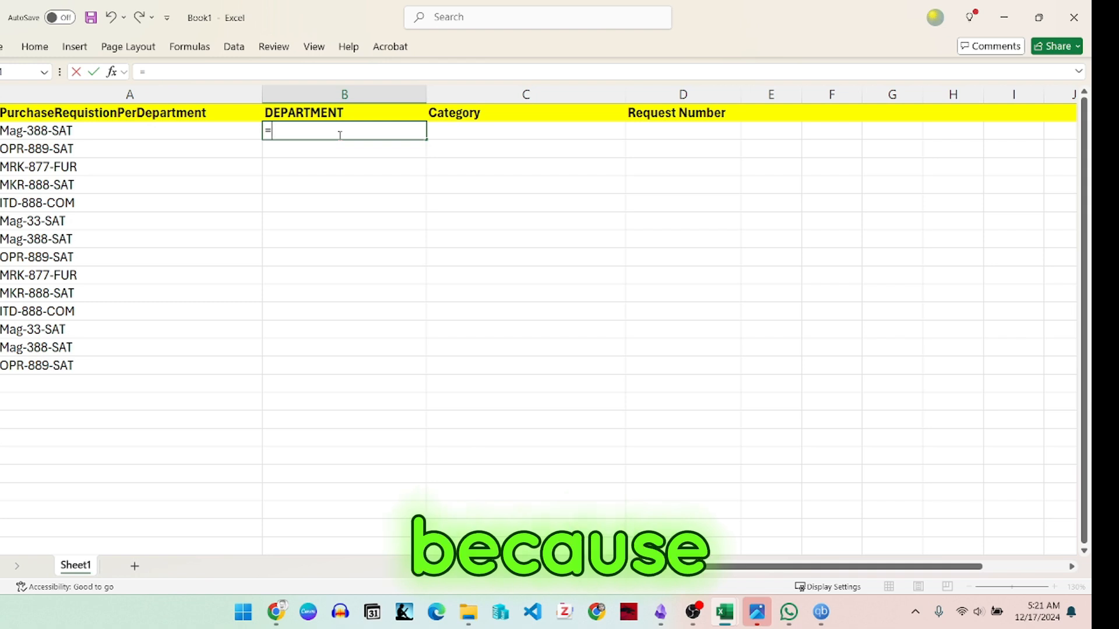
pyautogui.click(344, 202)
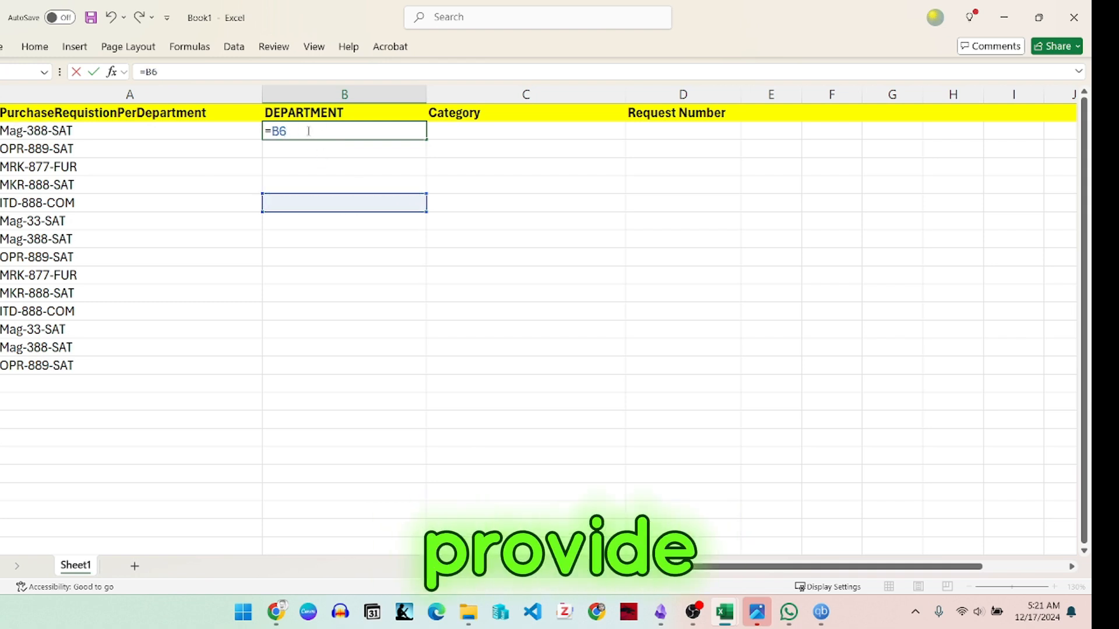
pyautogui.press('Escape')
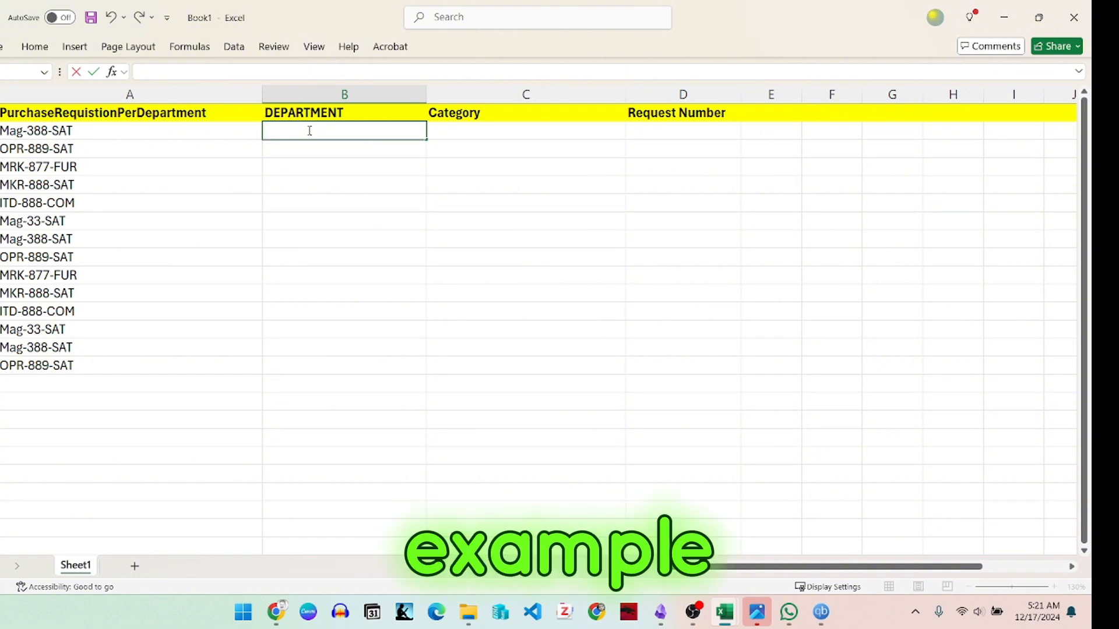
# Step: Enter the formula =LEFT(A2,3) in B2 to extract the department prefix from the requisition code
pyautogui.write('=')
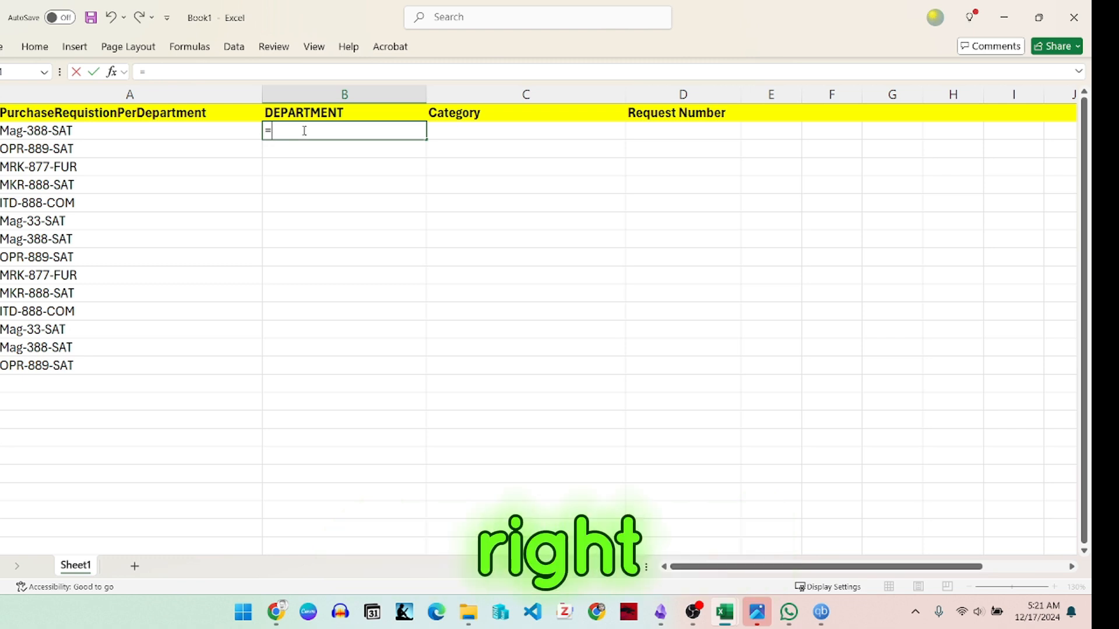
pyautogui.write('left')
pyautogui.press('Tab')
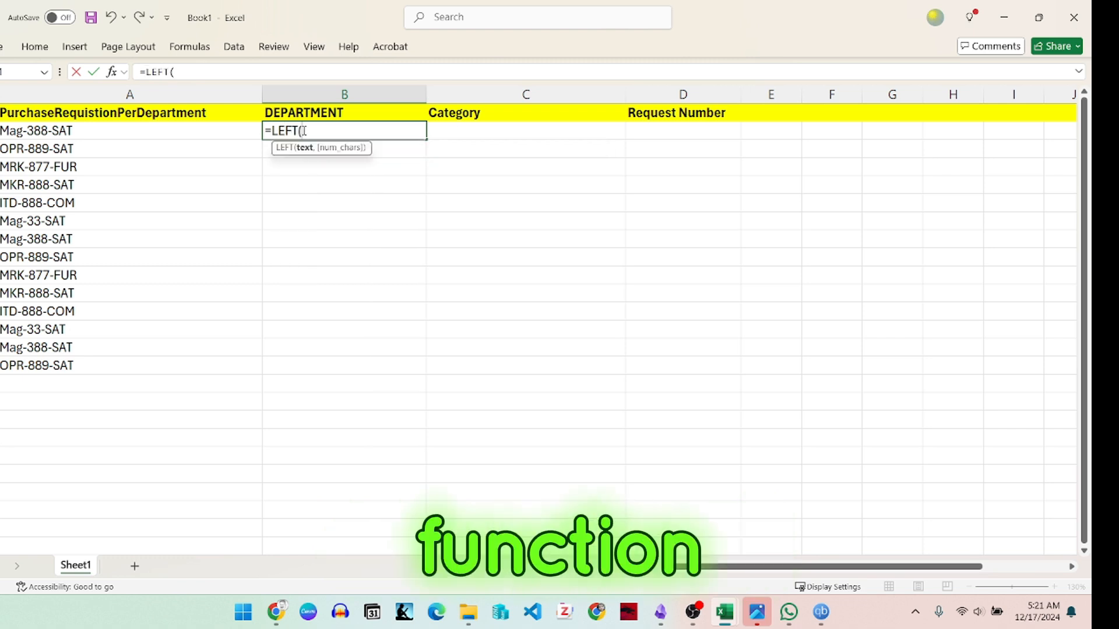
pyautogui.click(53, 132)
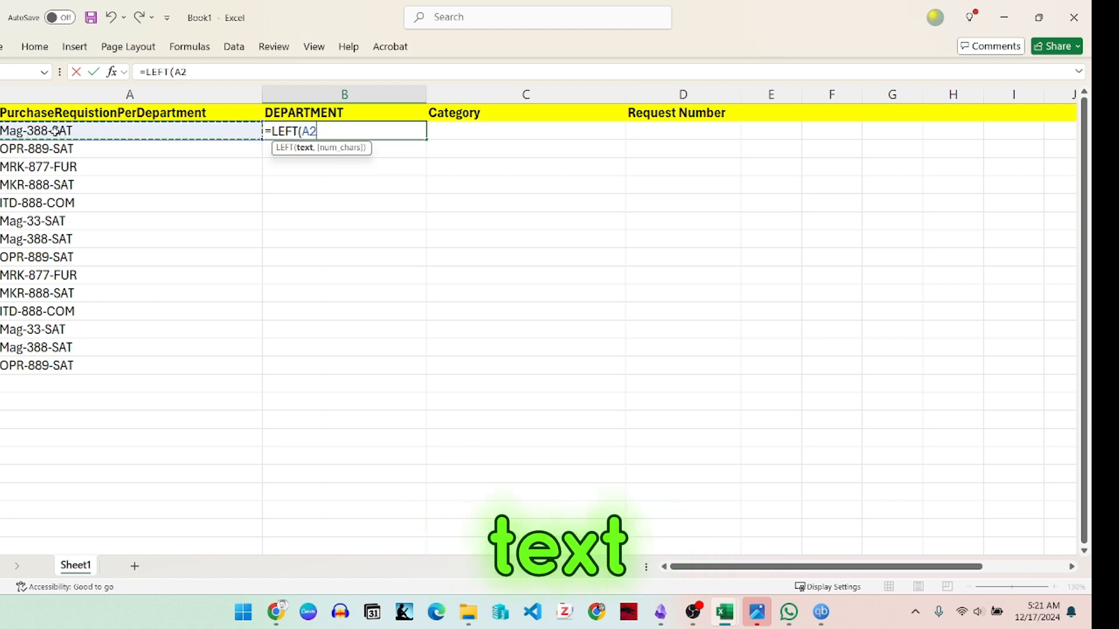
pyautogui.write(',')
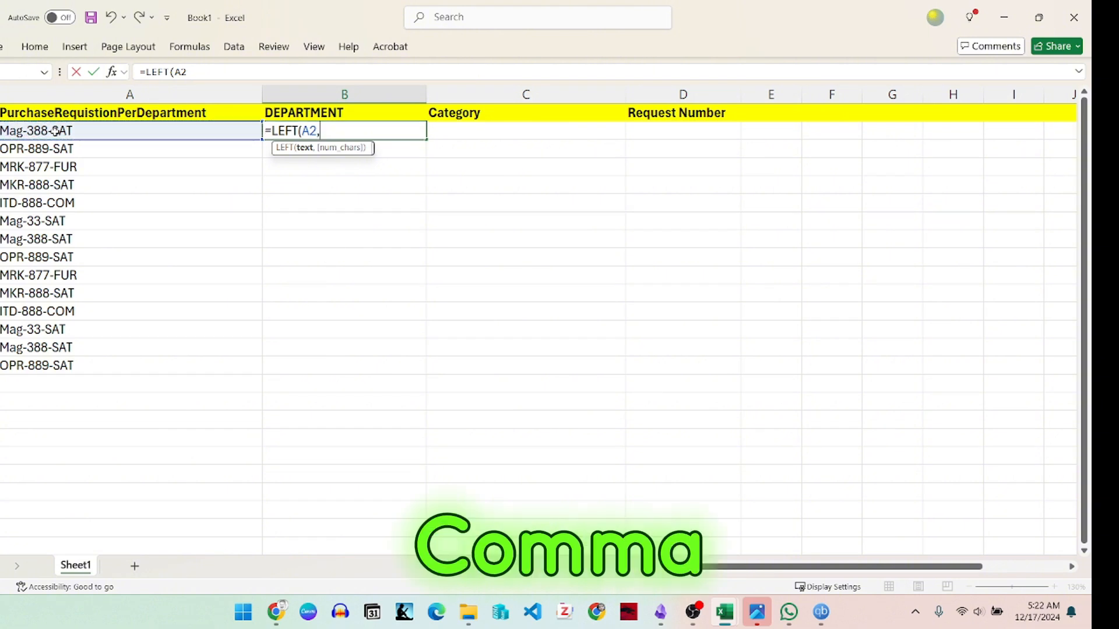
pyautogui.write('3')
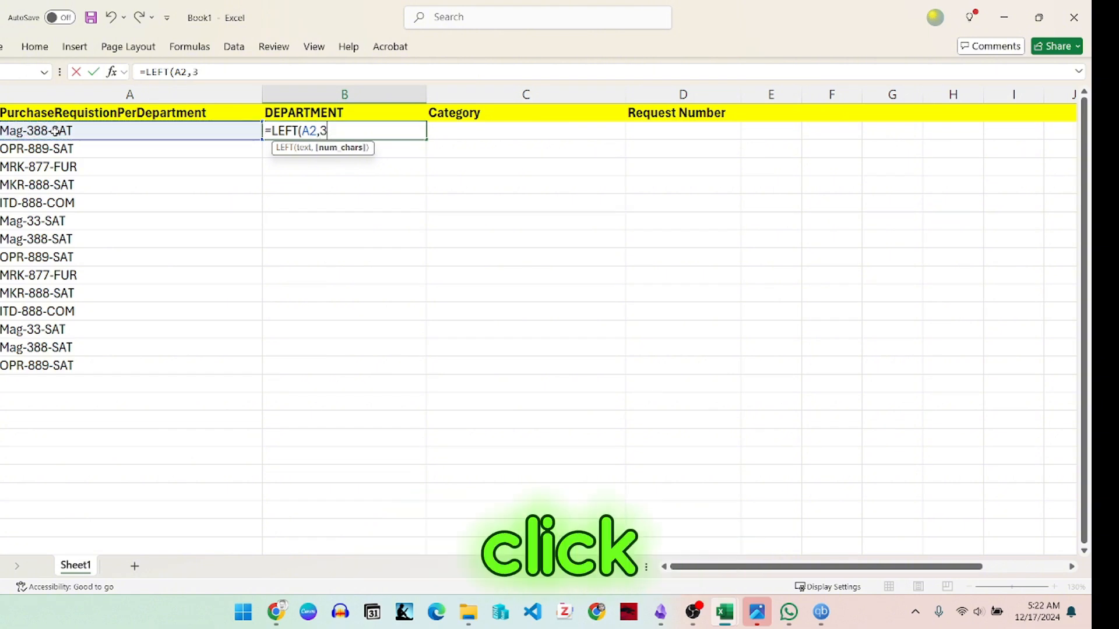
pyautogui.write(')')
pyautogui.press('Return')
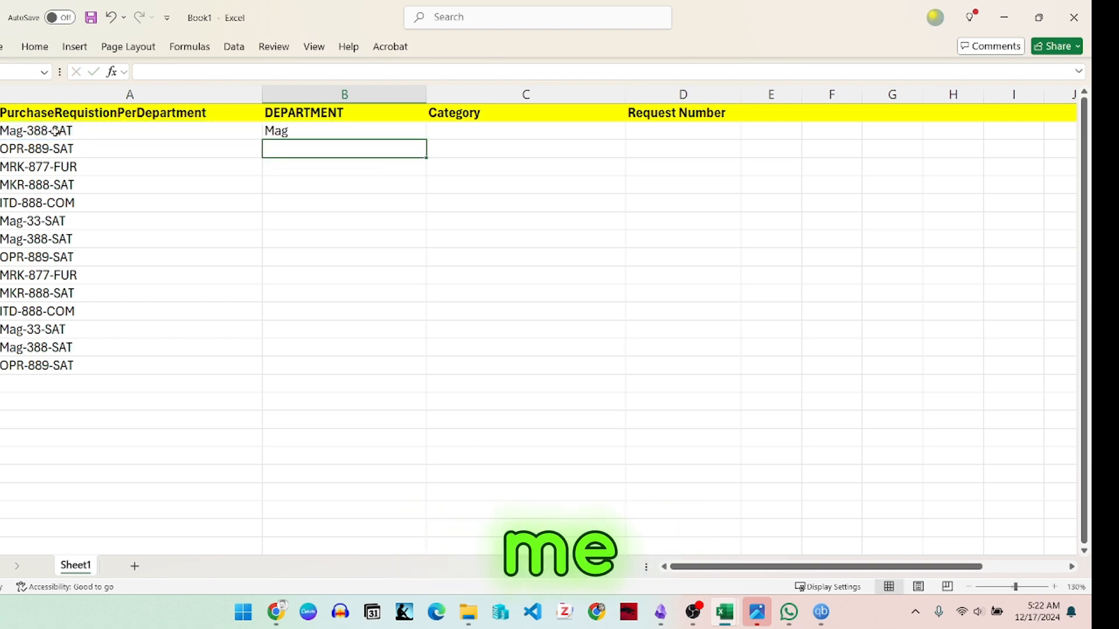
# Step: Fill the LEFT formula from B2 down to B15 and check the extracted department codes
pyautogui.press('Up')
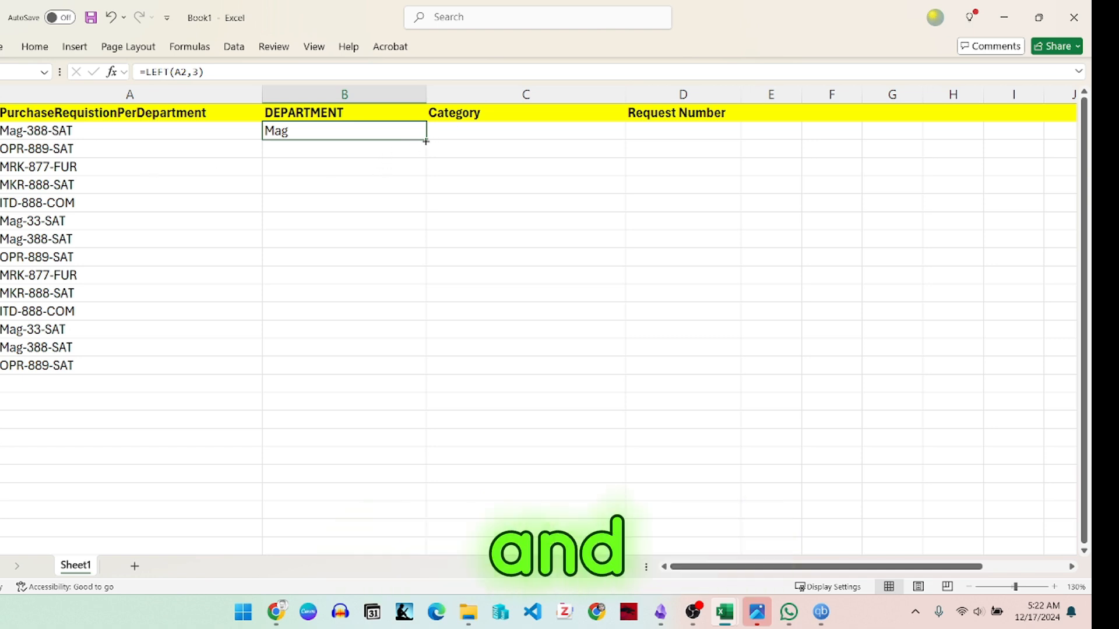
pyautogui.moveTo(426, 140); pyautogui.dragTo(426, 371)
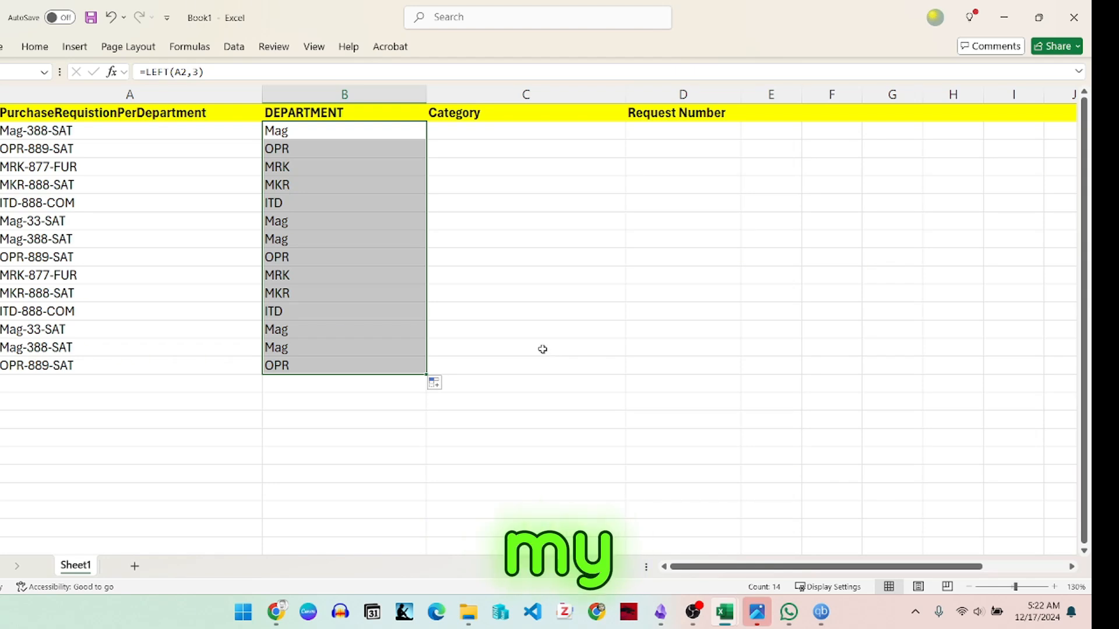
pyautogui.click(334, 147)
pyautogui.moveTo(332, 133); pyautogui.dragTo(335, 366)
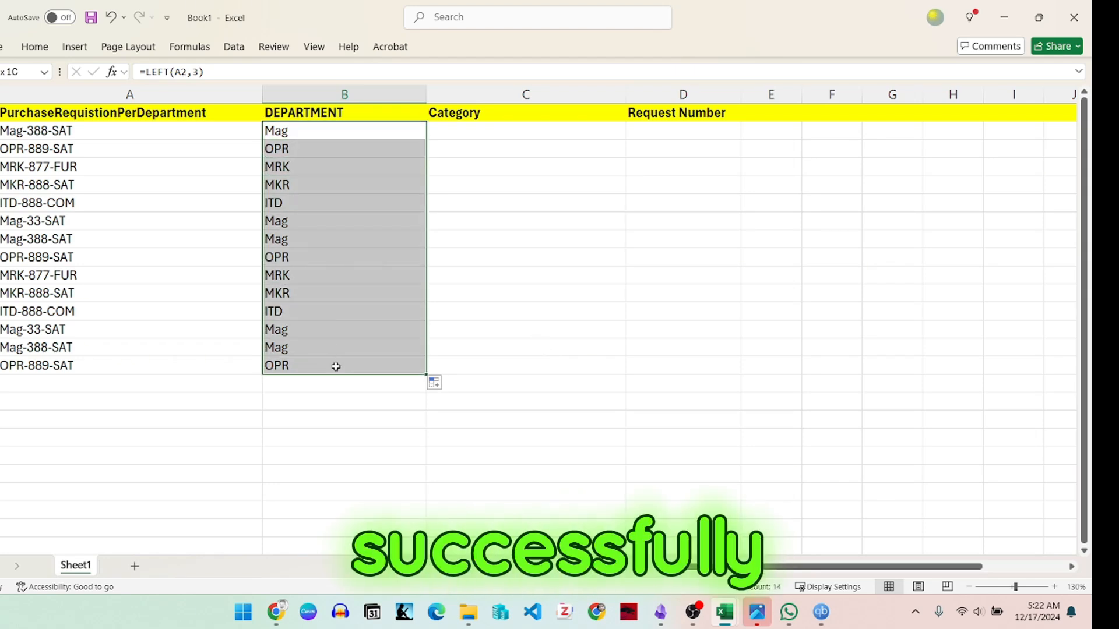
# Step: Enter the formula =RIGHT(A2,3) in C2 under Category to extract the last three characters of the requisition code
pyautogui.click(487, 136)
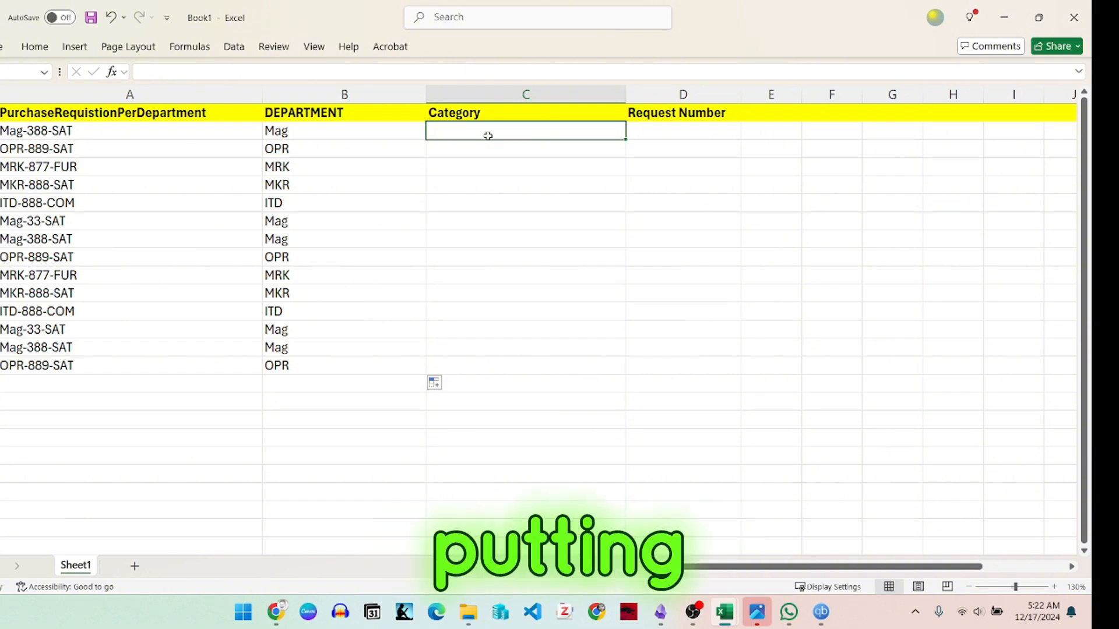
pyautogui.write('=rig')
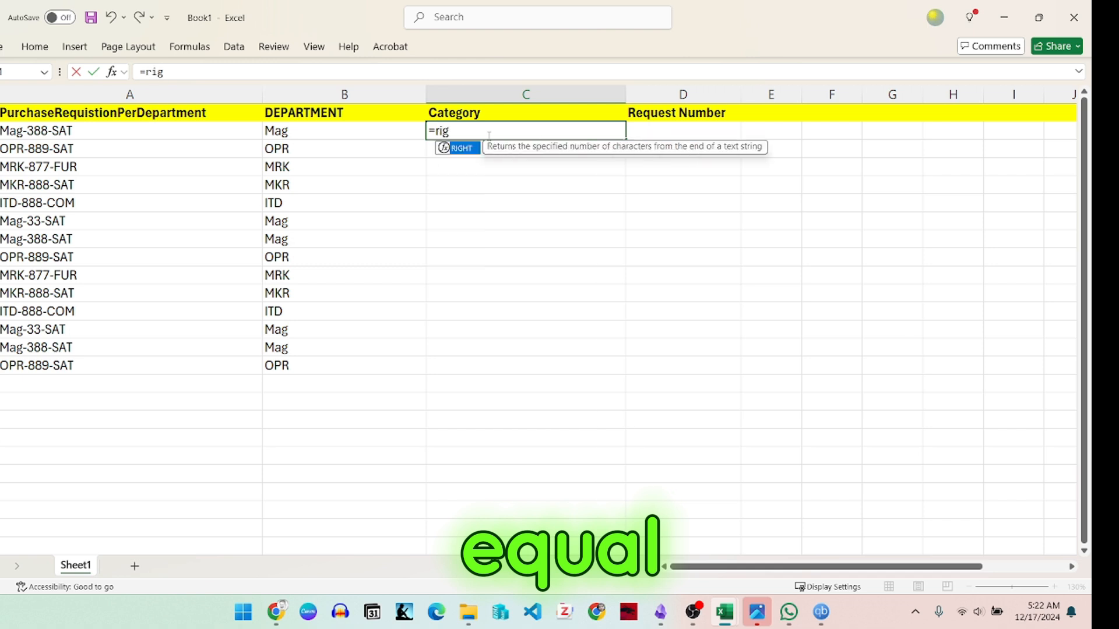
pyautogui.write('ht(')
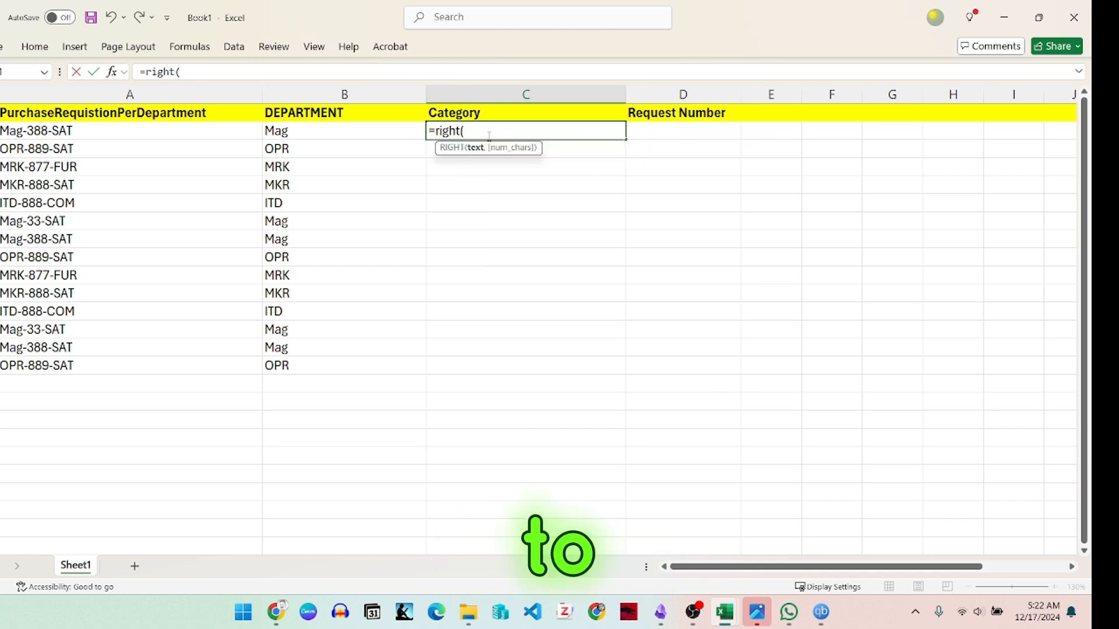
pyautogui.click(122, 130)
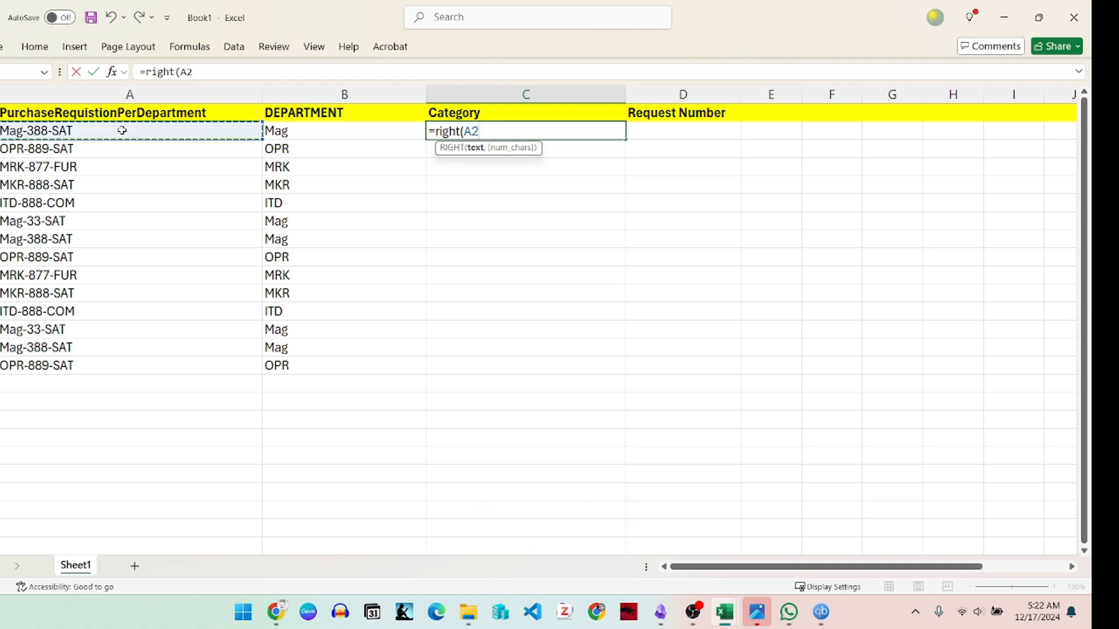
pyautogui.write(',3')
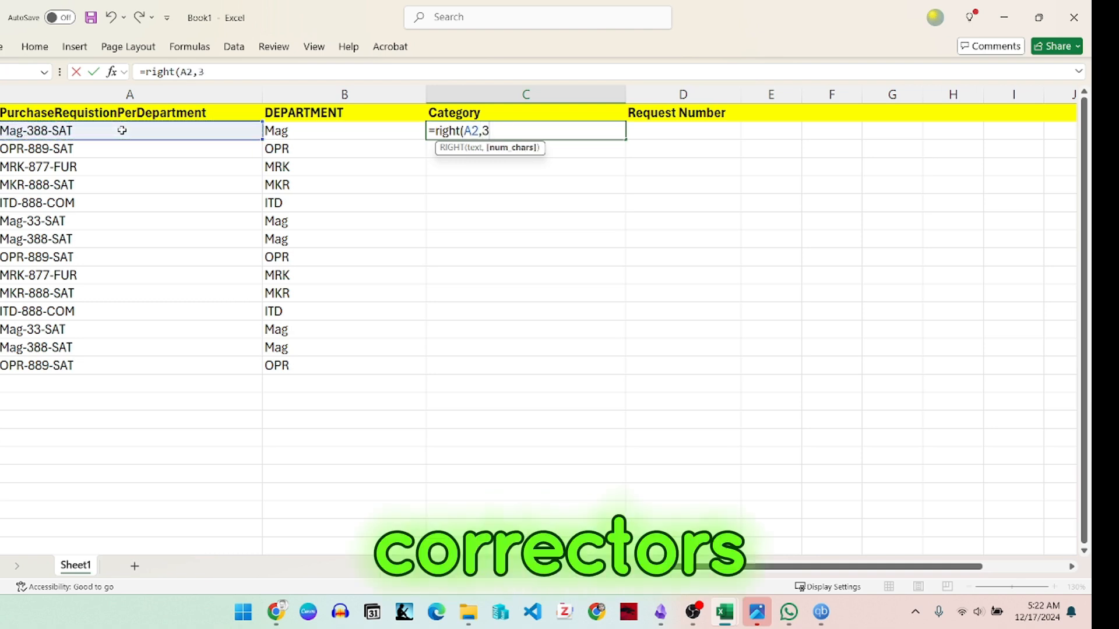
pyautogui.write(')')
pyautogui.press('Return')
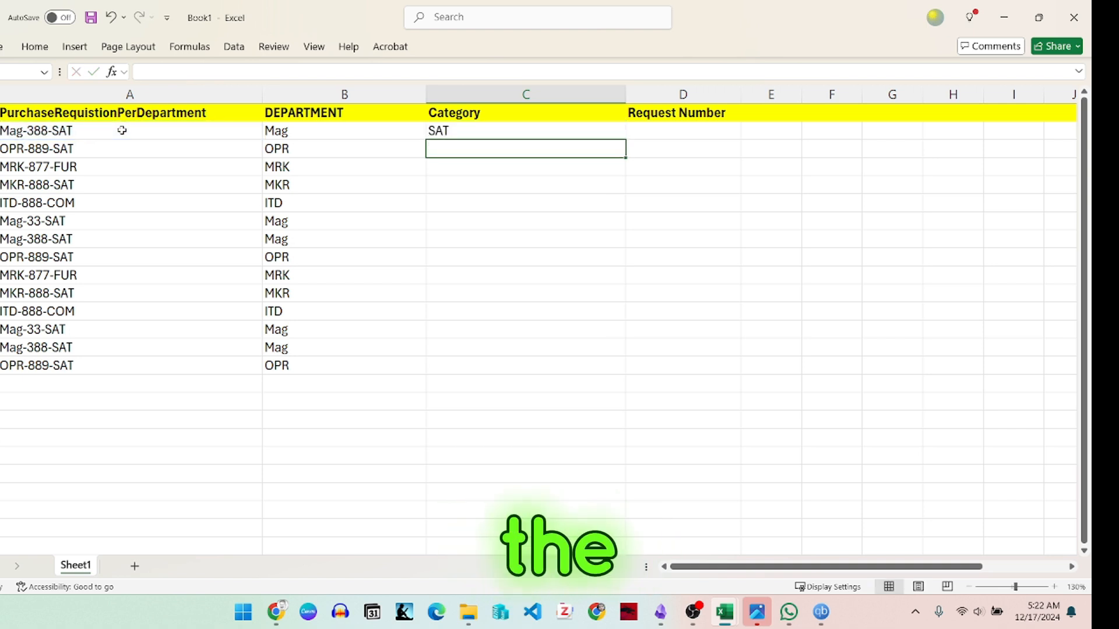
# Step: Fill the RIGHT formula from C2 down to C15 and widen the Request Number column
pyautogui.press('Up')
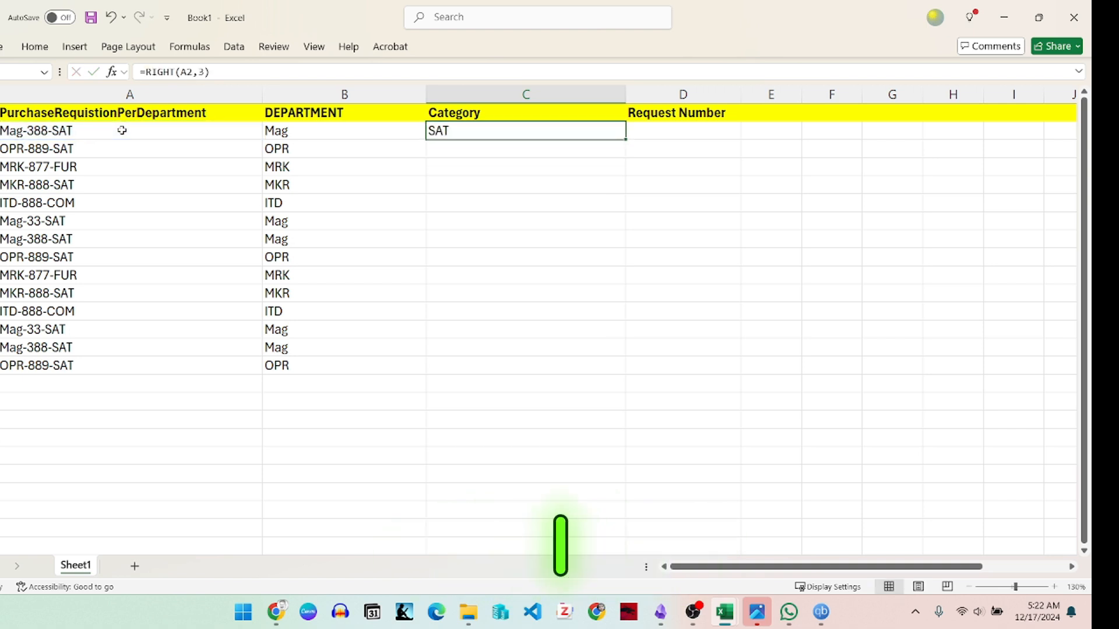
pyautogui.moveTo(625, 138); pyautogui.dragTo(618, 377)
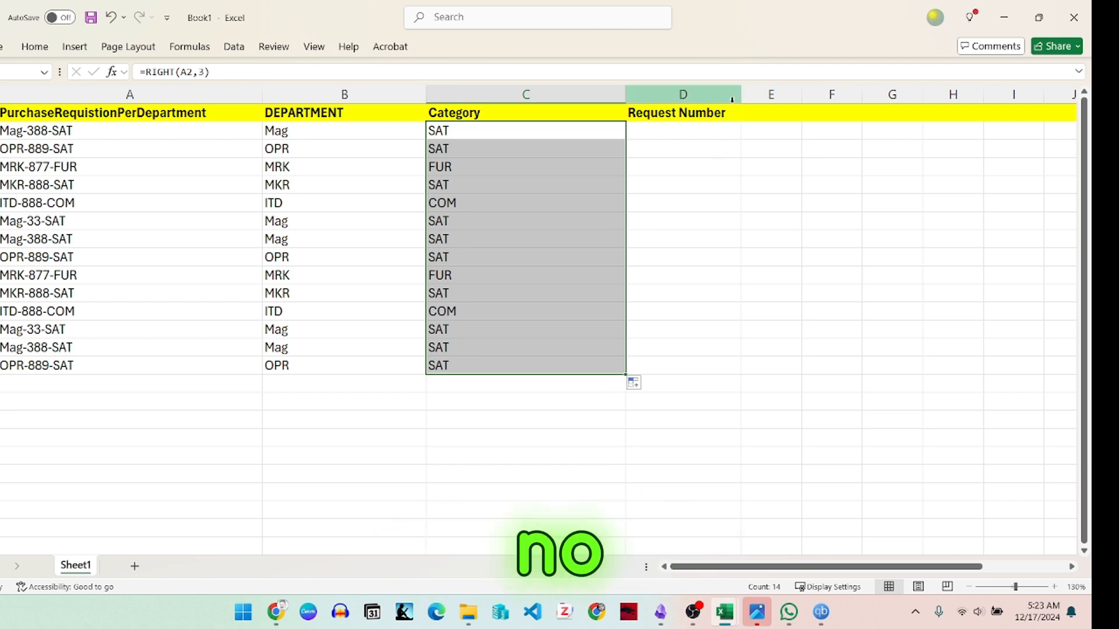
pyautogui.moveTo(742, 96); pyautogui.dragTo(808, 102)
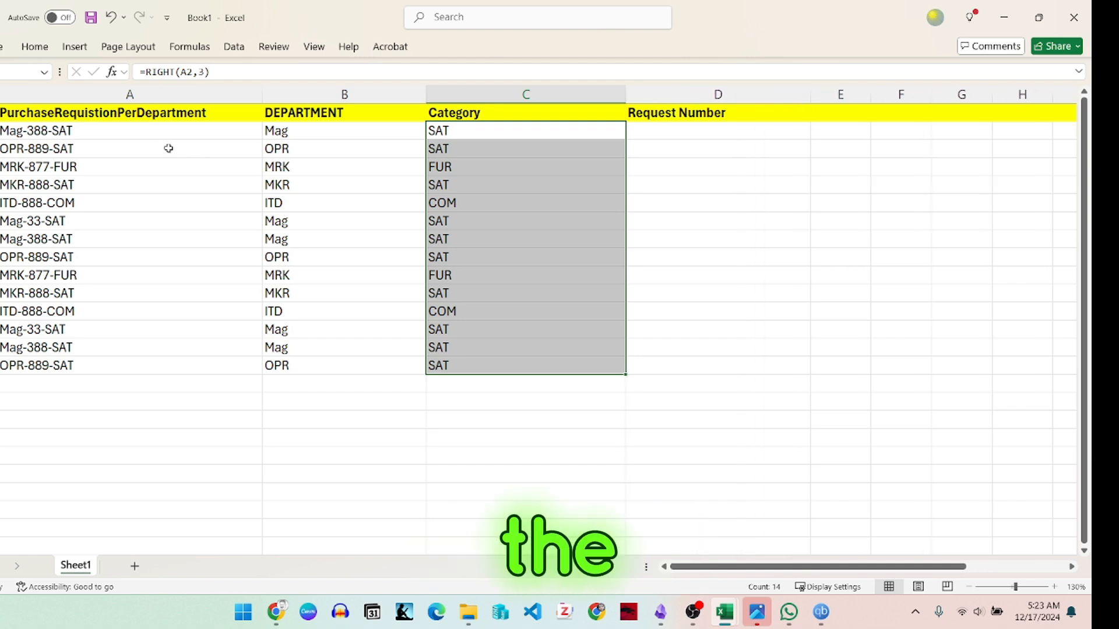
# Step: Try extracting the middle number of the code in A2 with the formula =MID(A2,4,3) in D2, and undo the entry
pyautogui.doubleClick(33, 130)
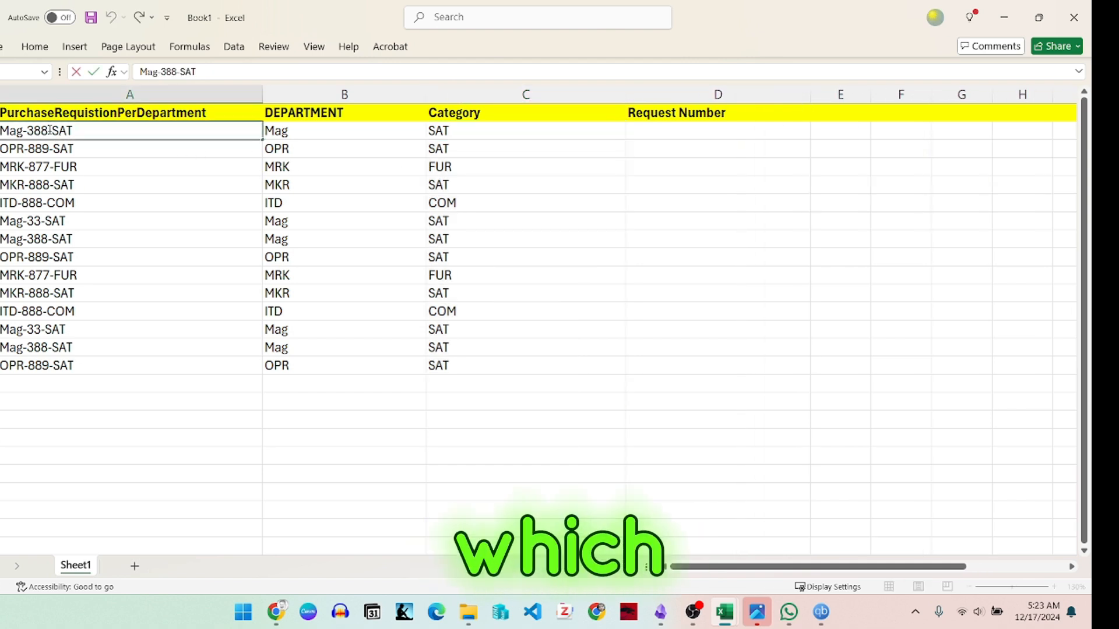
pyautogui.moveTo(49, 130); pyautogui.dragTo(35, 131)
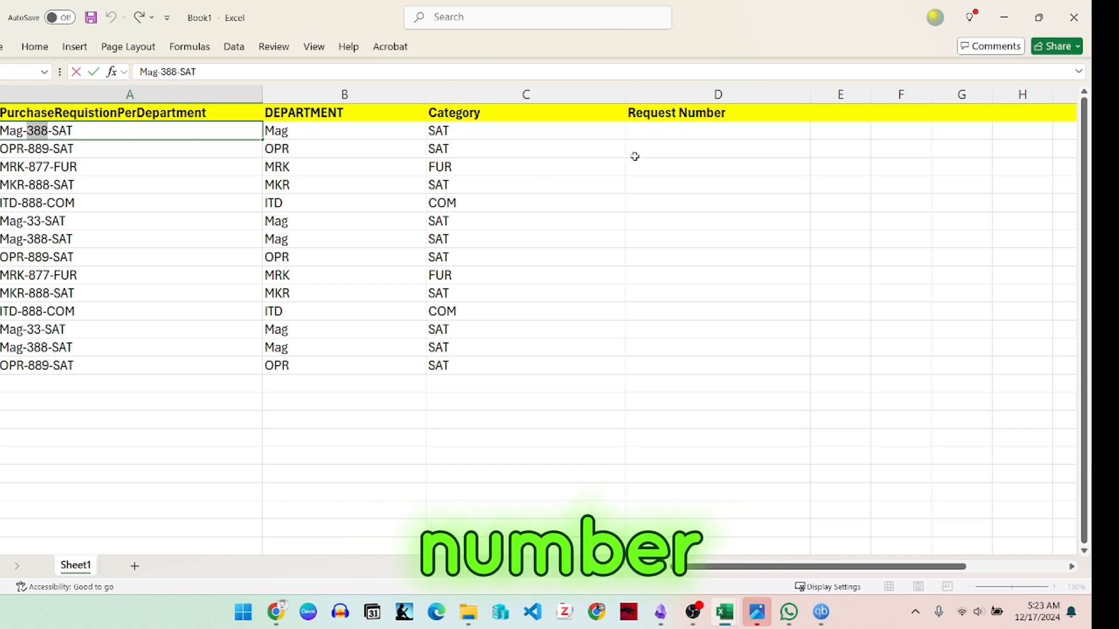
pyautogui.click(659, 134)
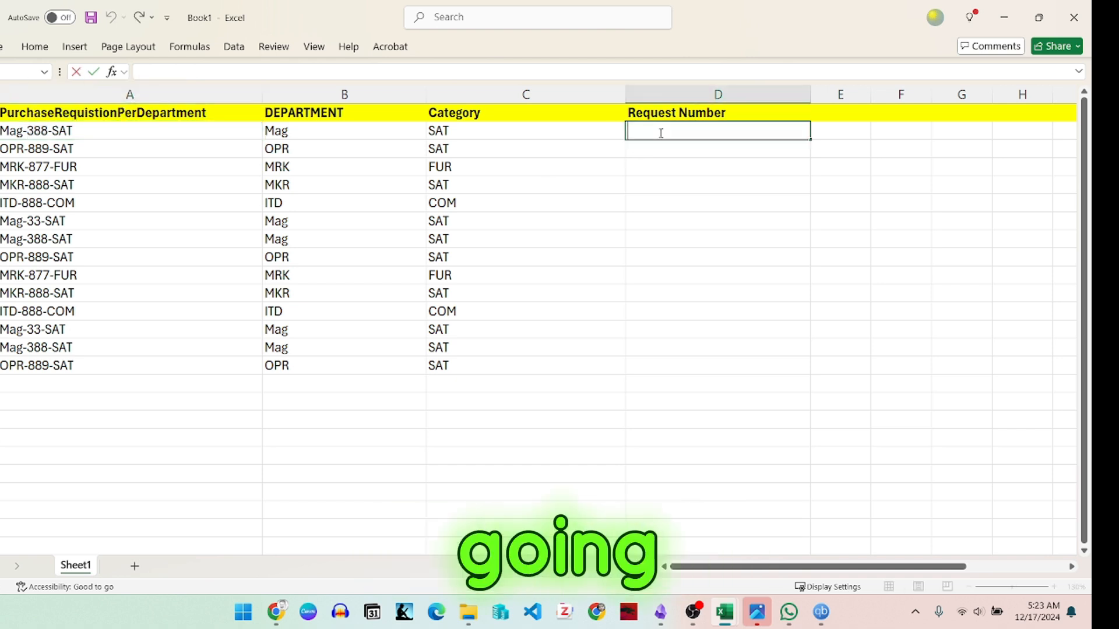
pyautogui.write('=mid')
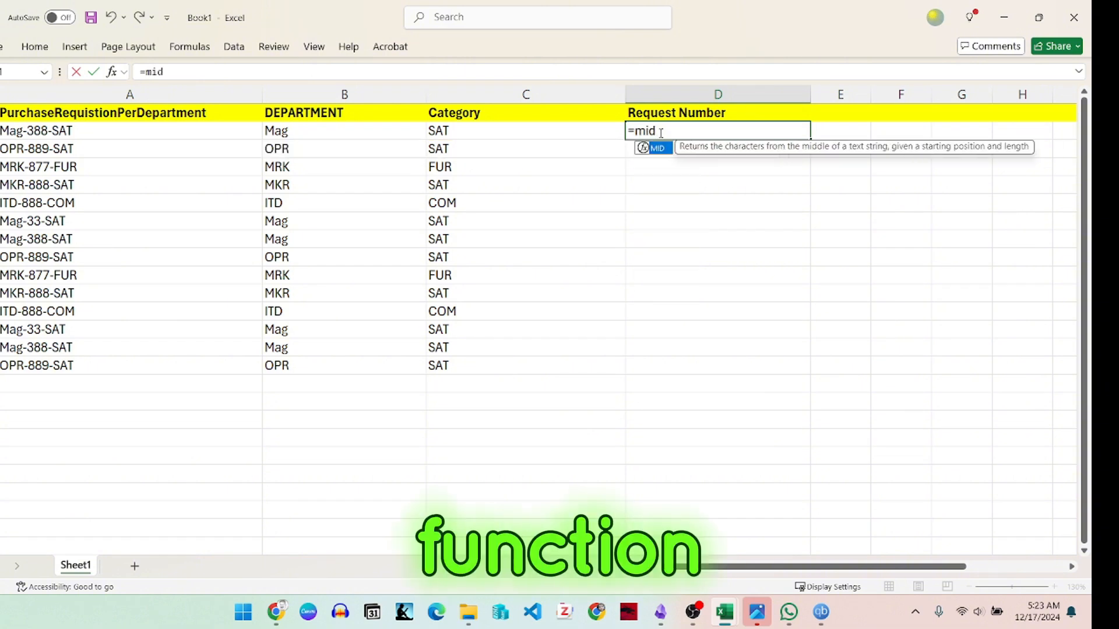
pyautogui.press('Tab')
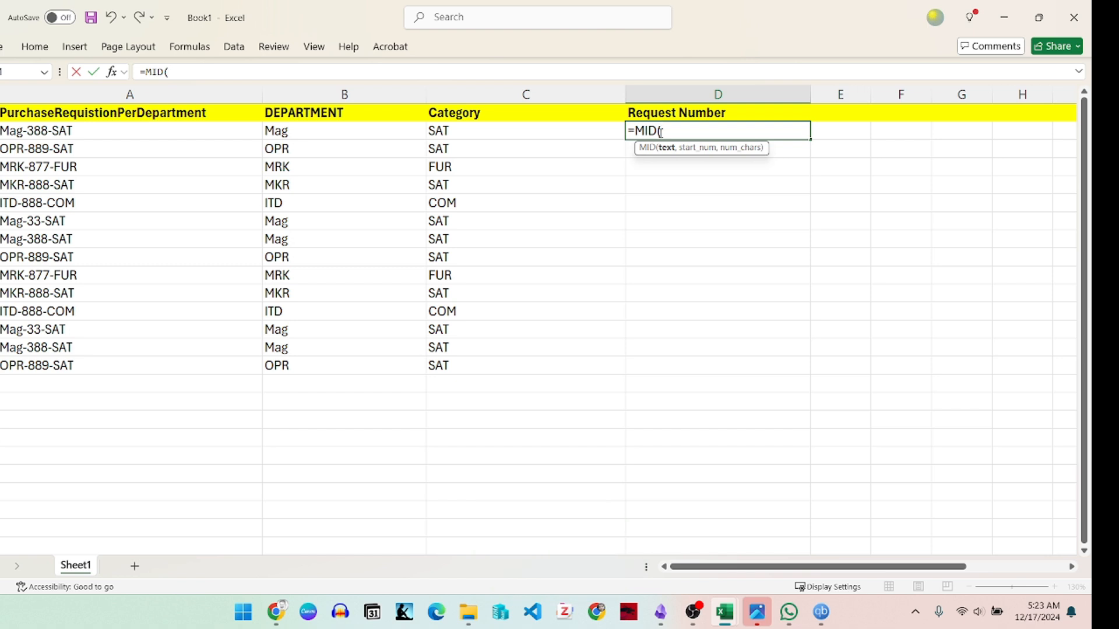
pyautogui.click(54, 132)
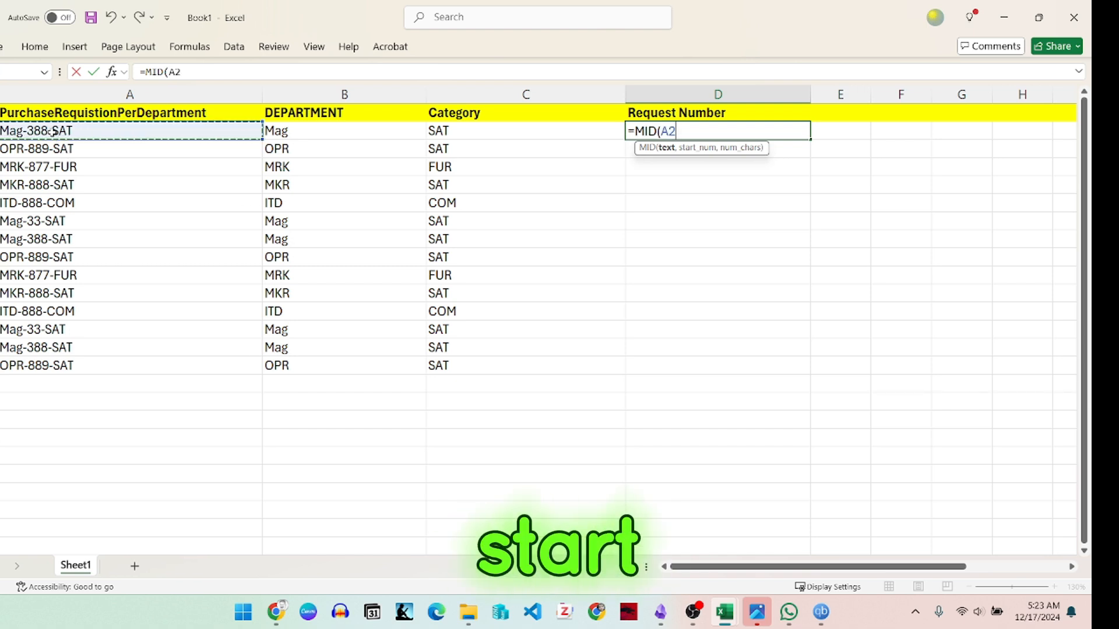
pyautogui.write('.')
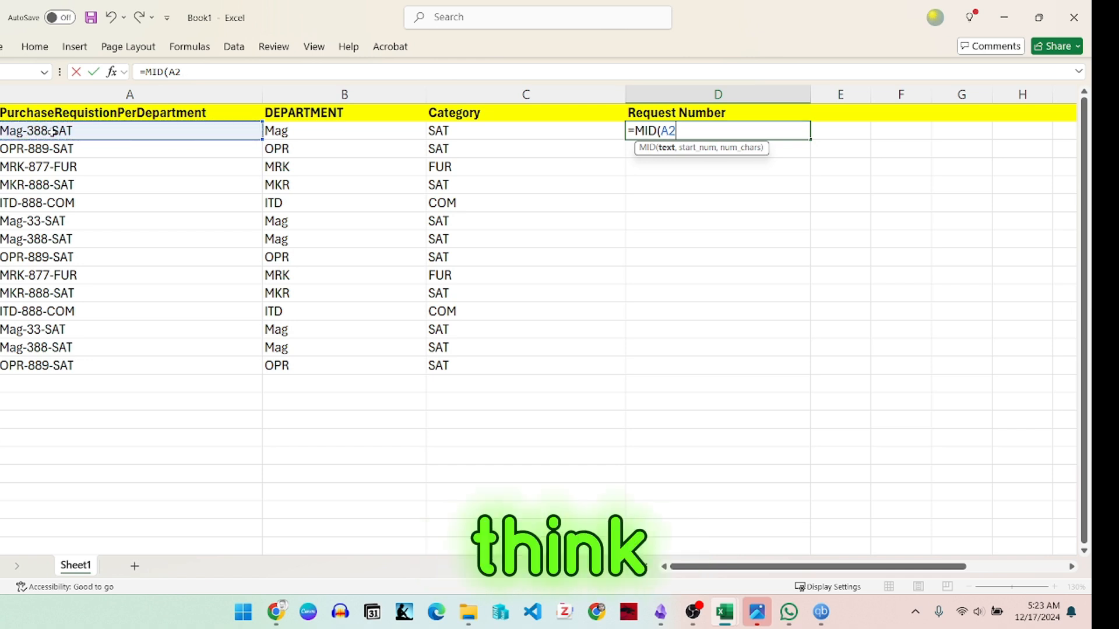
pyautogui.write(',4,')
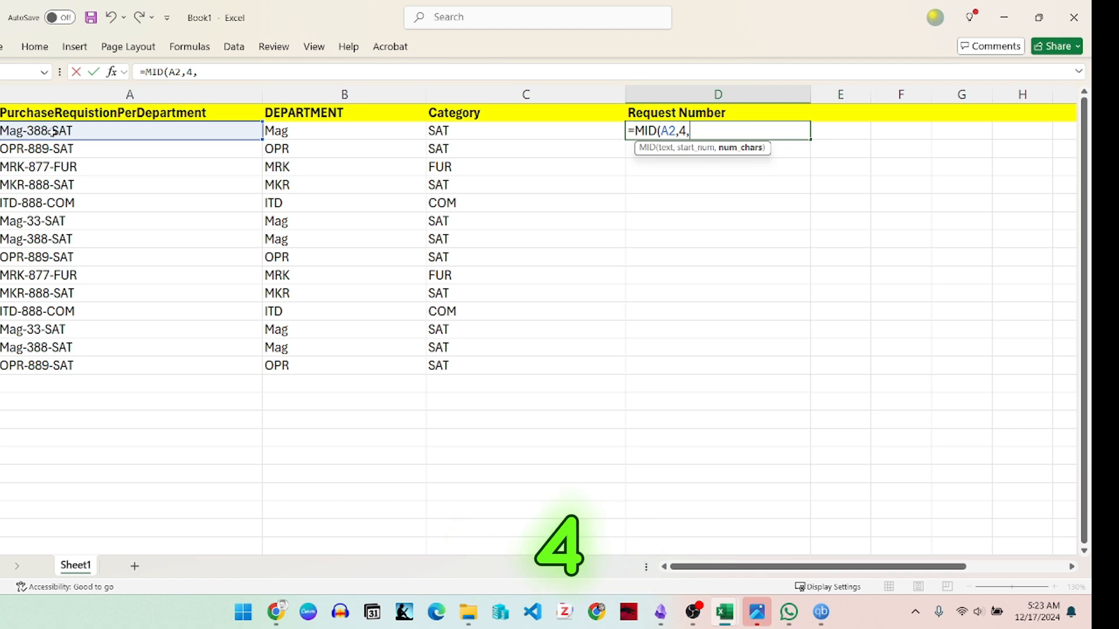
pyautogui.write('3')
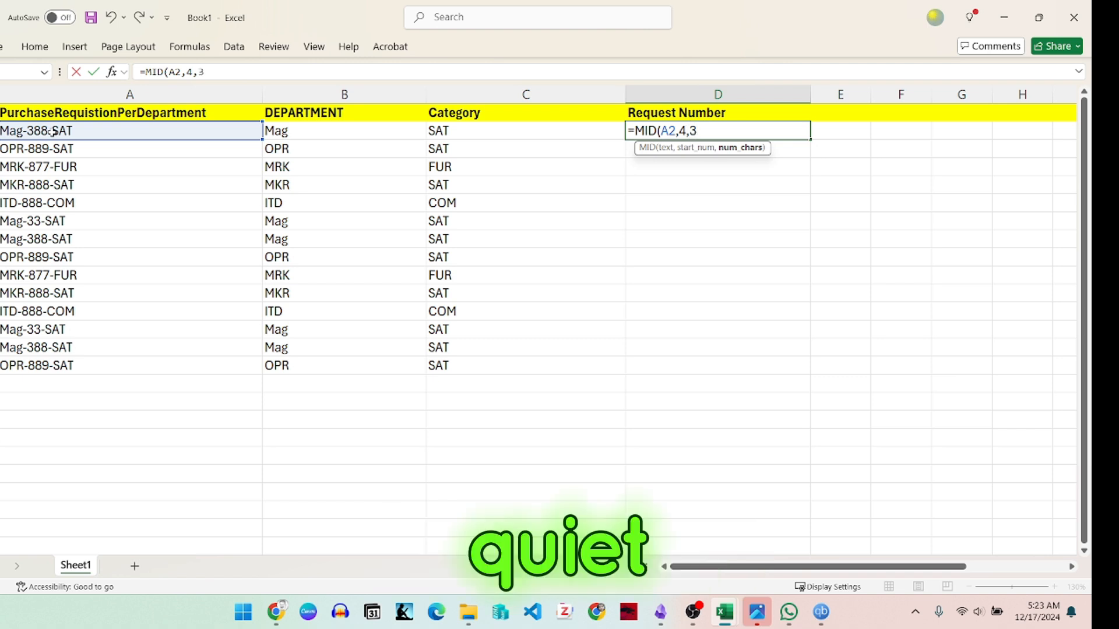
pyautogui.write(')')
pyautogui.press('Return')
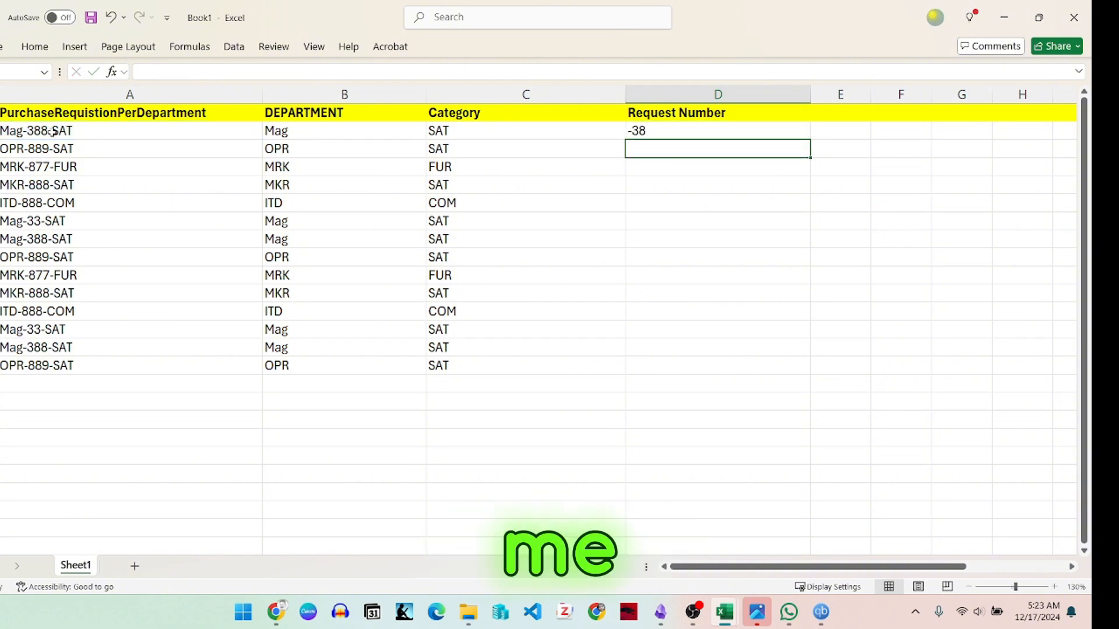
pyautogui.hotkey('ctrl', 'z')
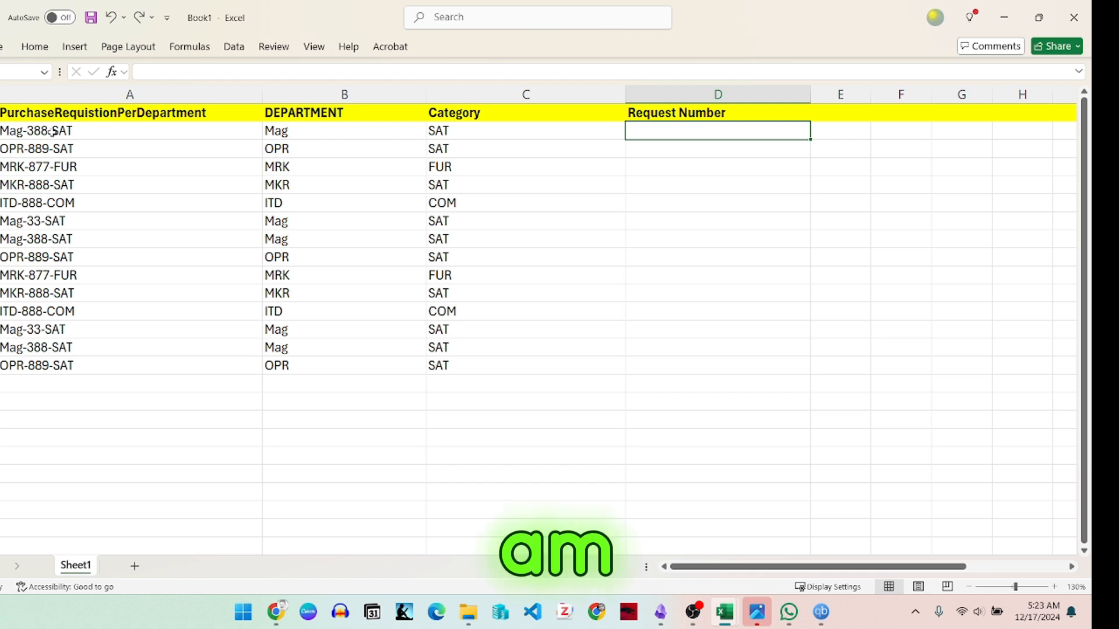
# Step: Enter the formula =MID(A2,5,3) in D2 under Request Number to extract three characters starting from the fifth
pyautogui.write('=')
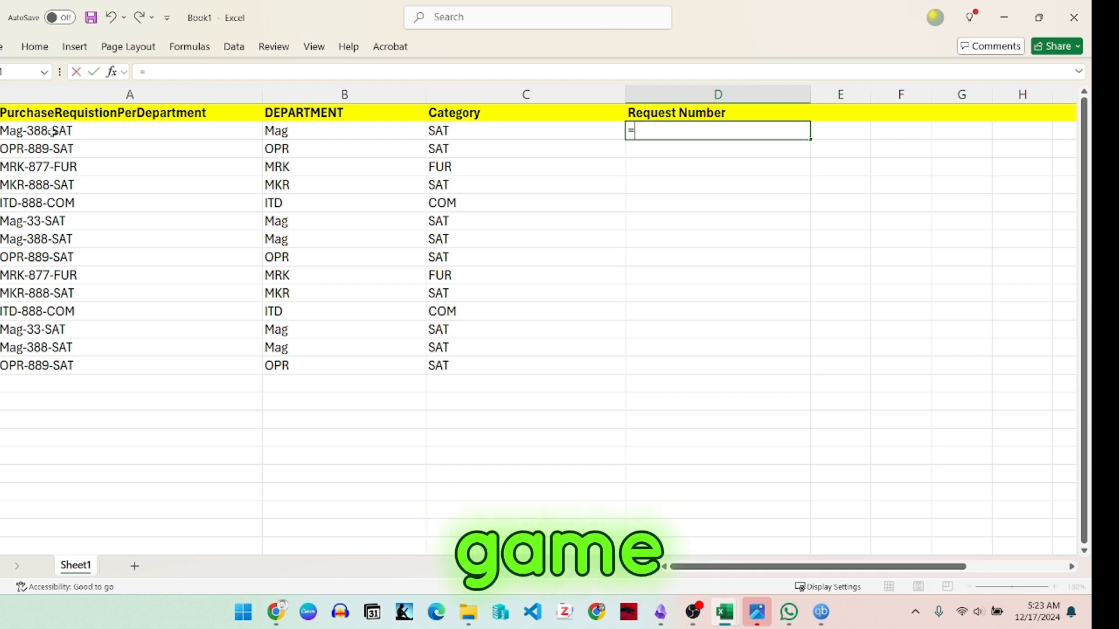
pyautogui.write('mid')
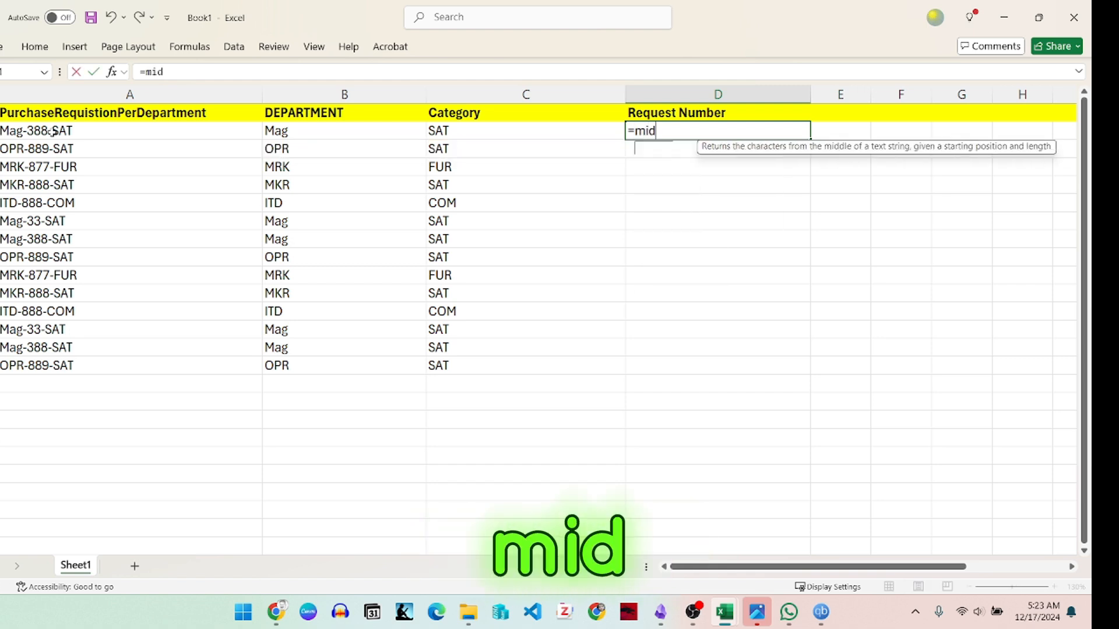
pyautogui.press('Tab')
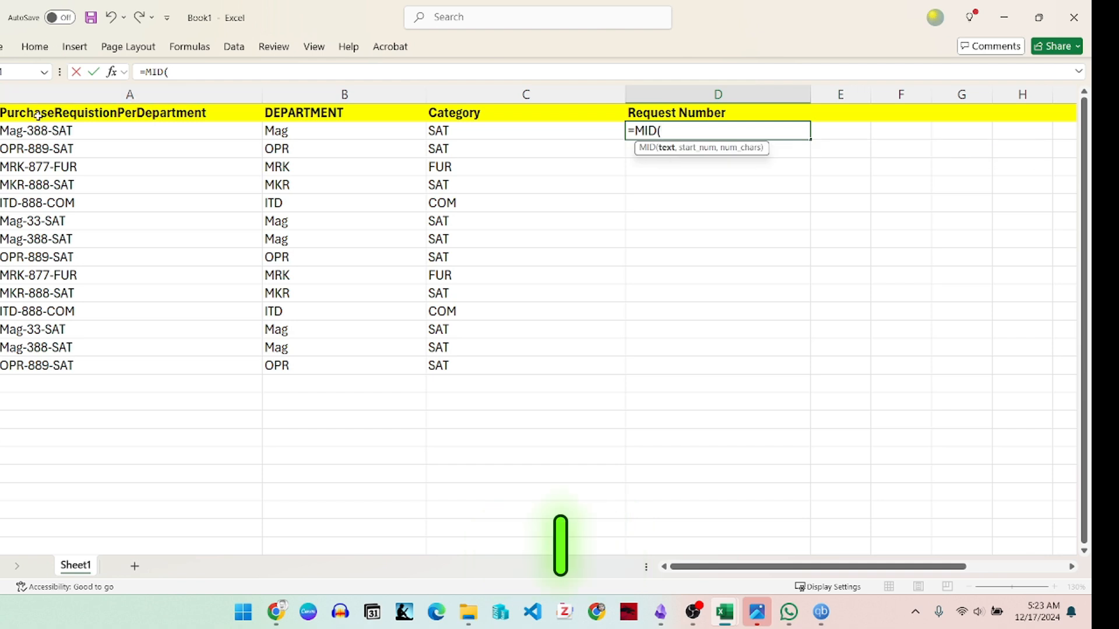
pyautogui.click(58, 133)
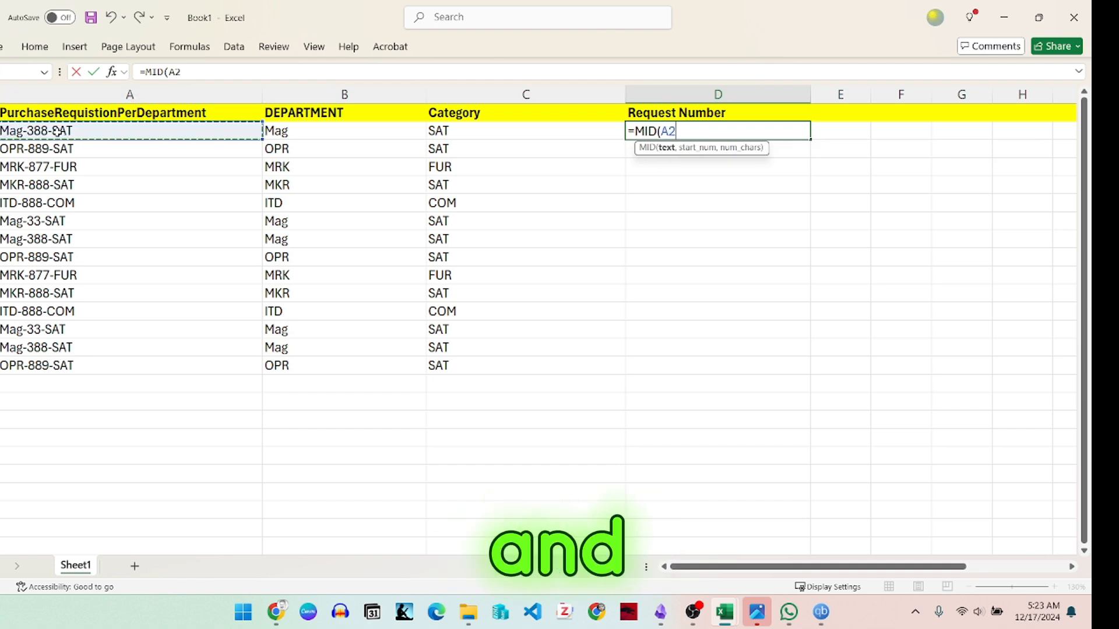
pyautogui.write(',5')
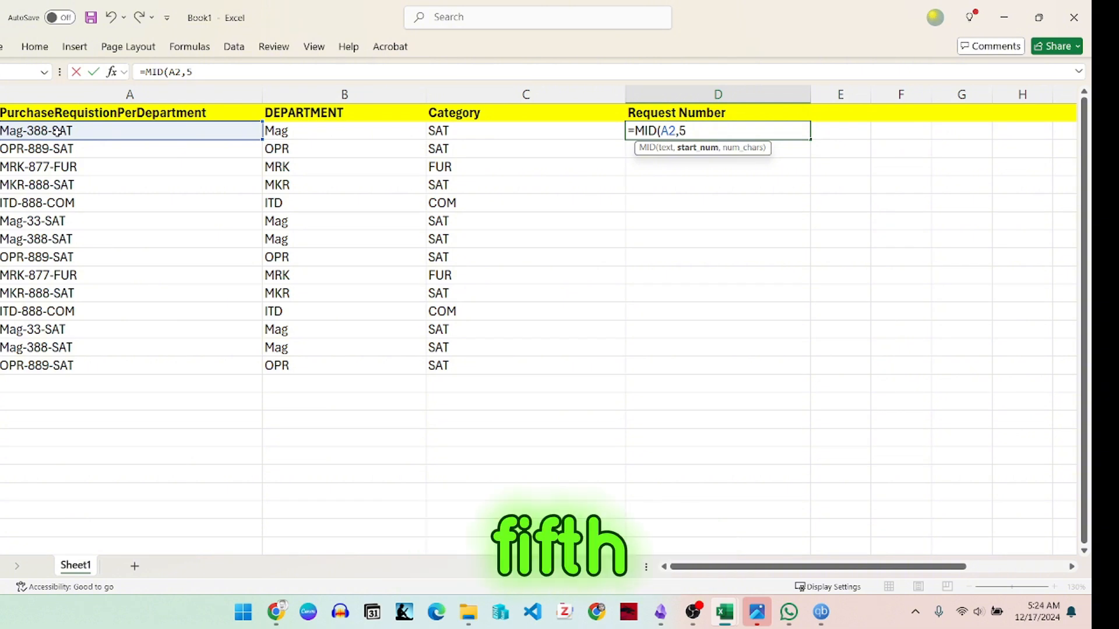
pyautogui.write(',')
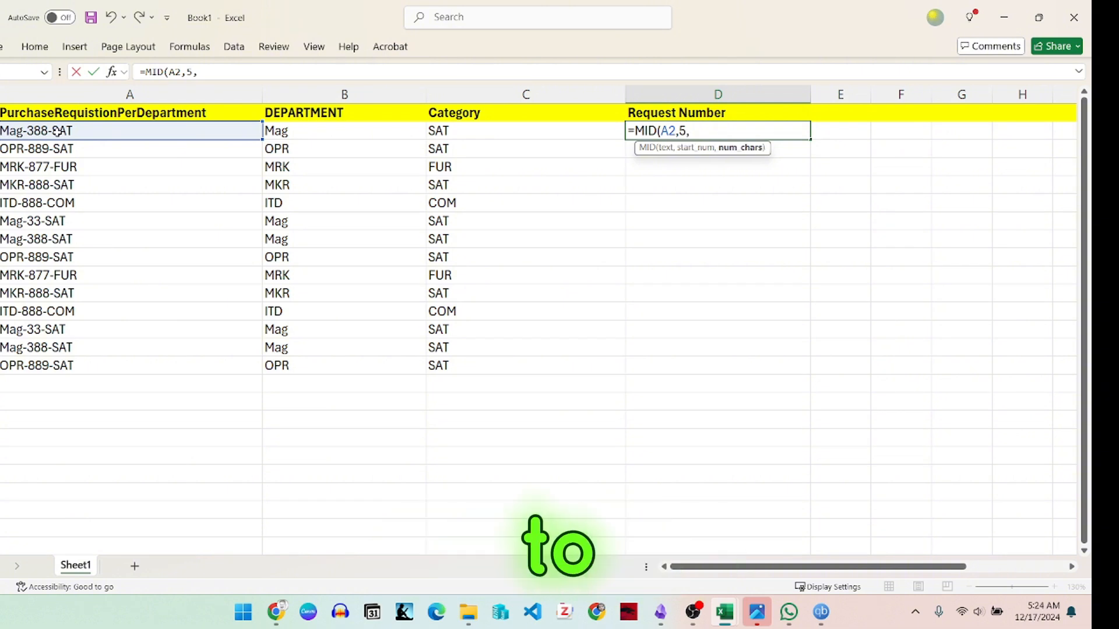
pyautogui.write('3')
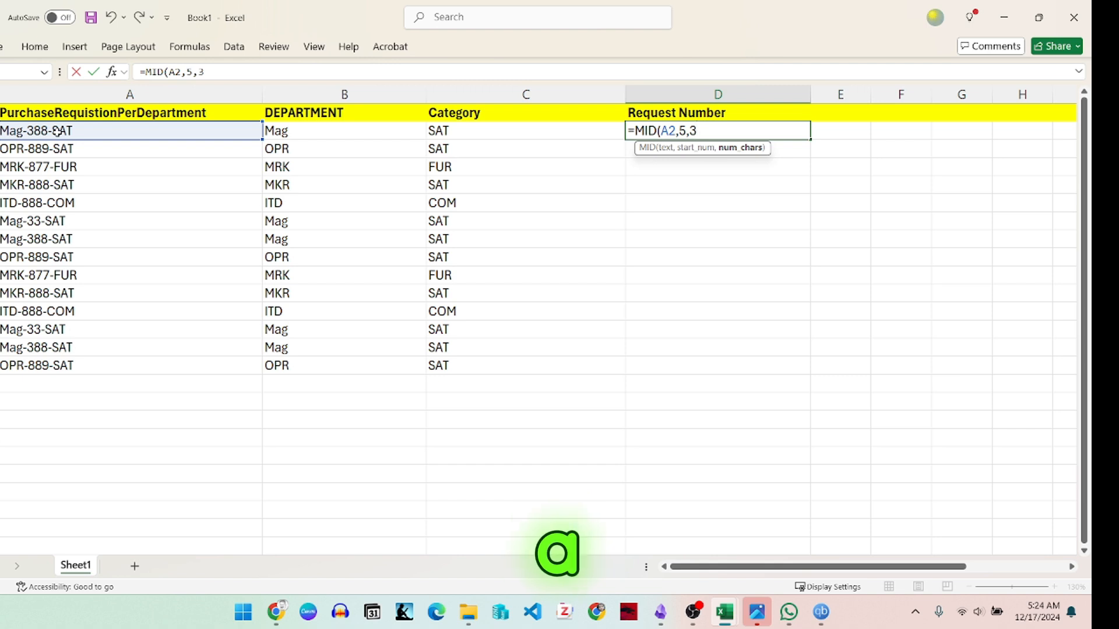
pyautogui.write(')')
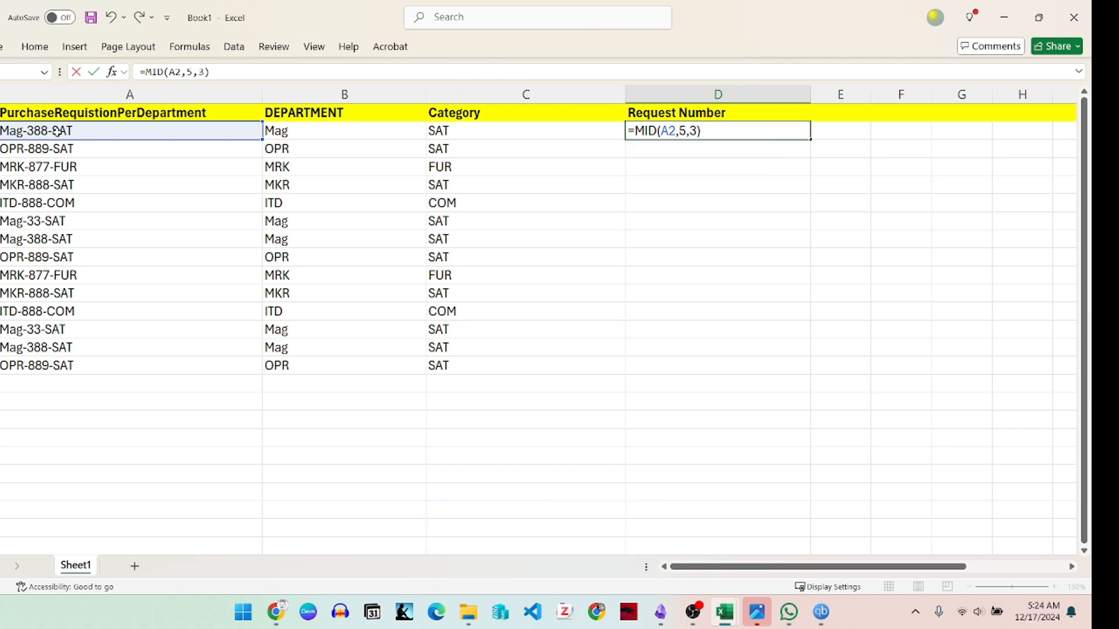
pyautogui.press('Return')
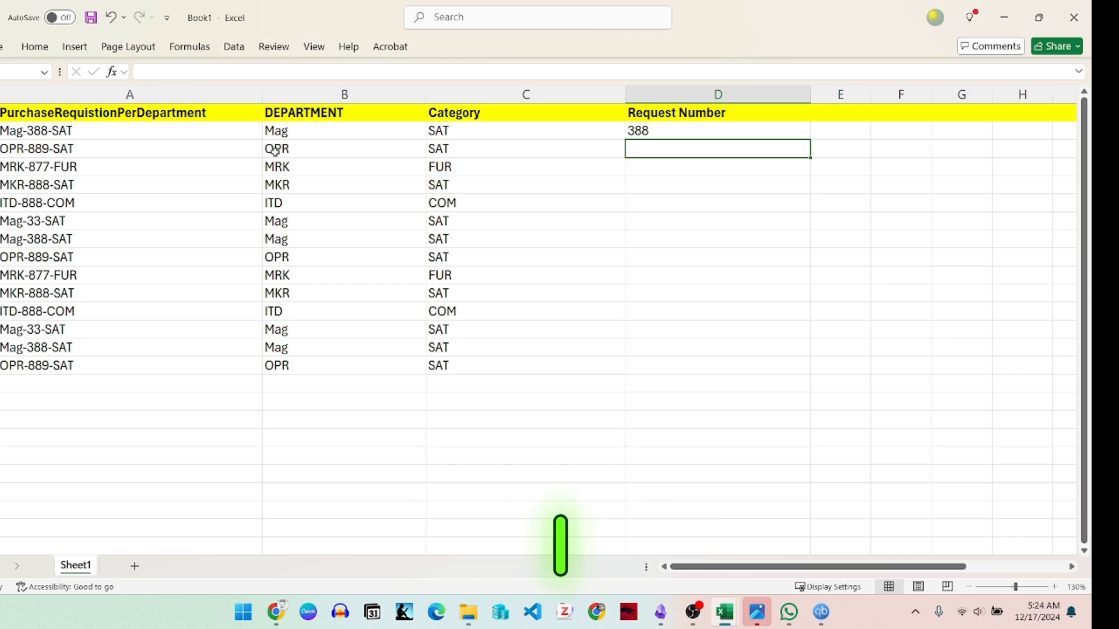
# Step: Fill the MID formula from D2 down to D15 in the Request Number column
pyautogui.click(720, 131)
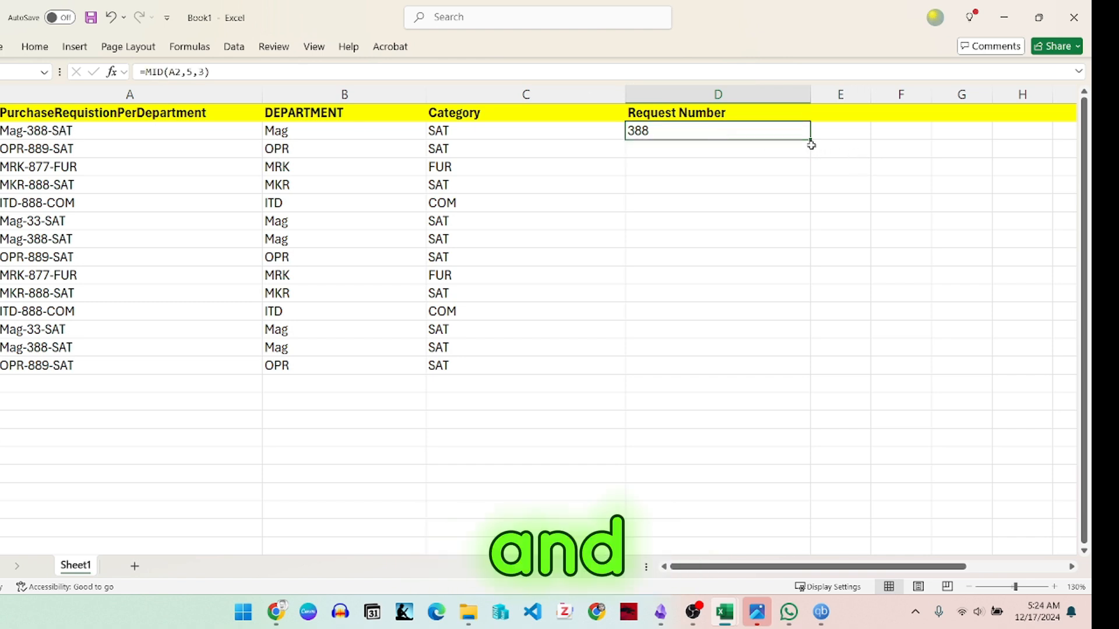
pyautogui.moveTo(813, 140); pyautogui.dragTo(804, 374)
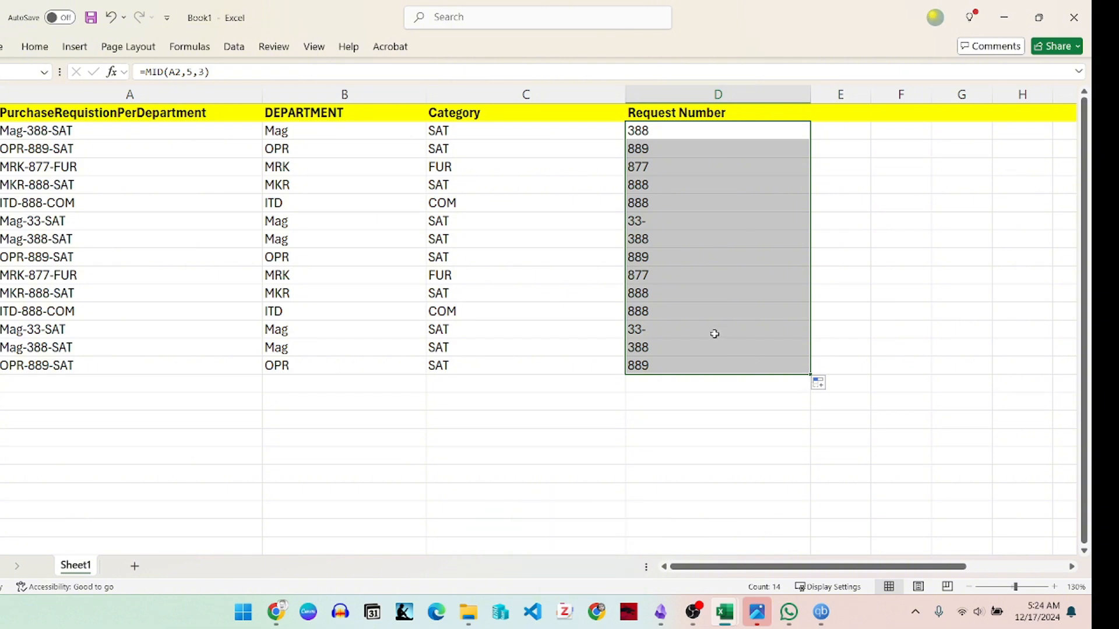
# Step: Check the two-digit request code in row 7 and correct A7 to Mag-330-SAT
pyautogui.click(659, 222)
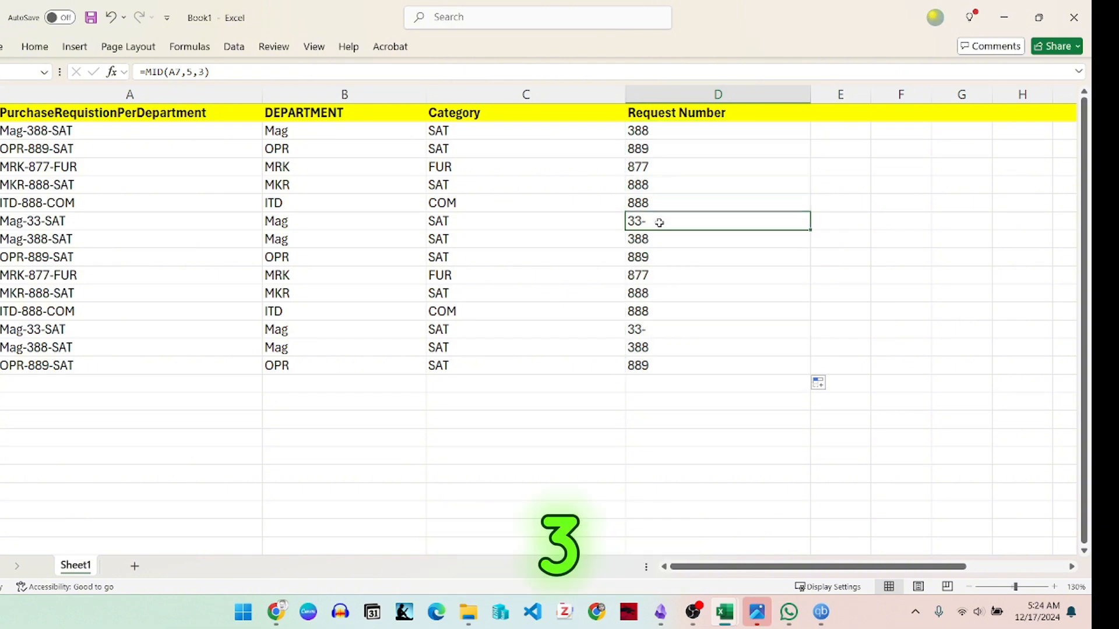
pyautogui.click(37, 220)
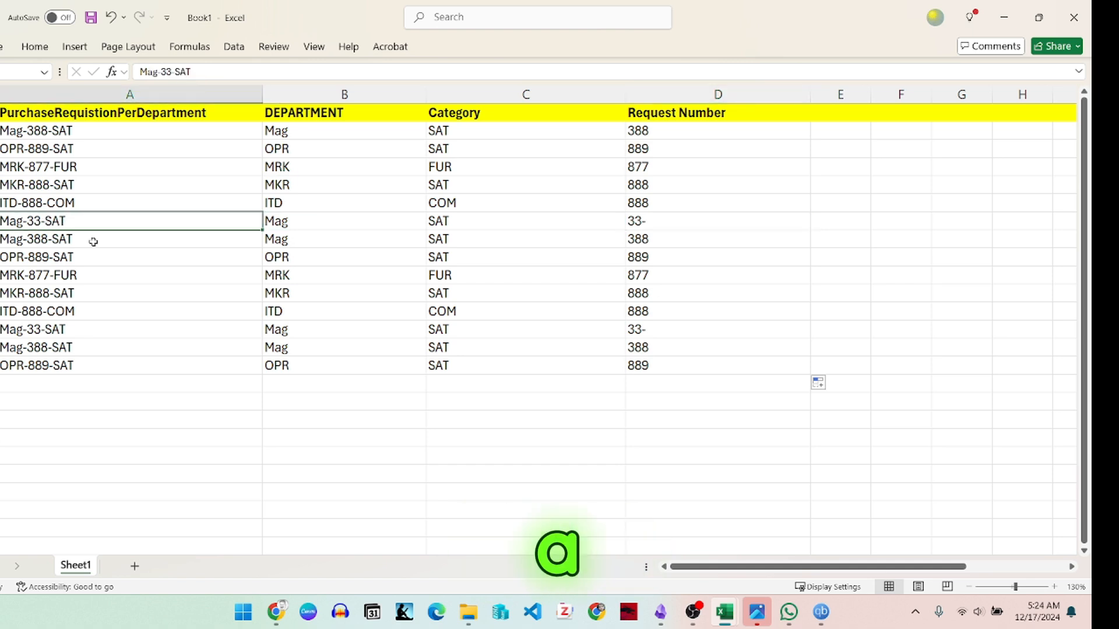
pyautogui.doubleClick(41, 220)
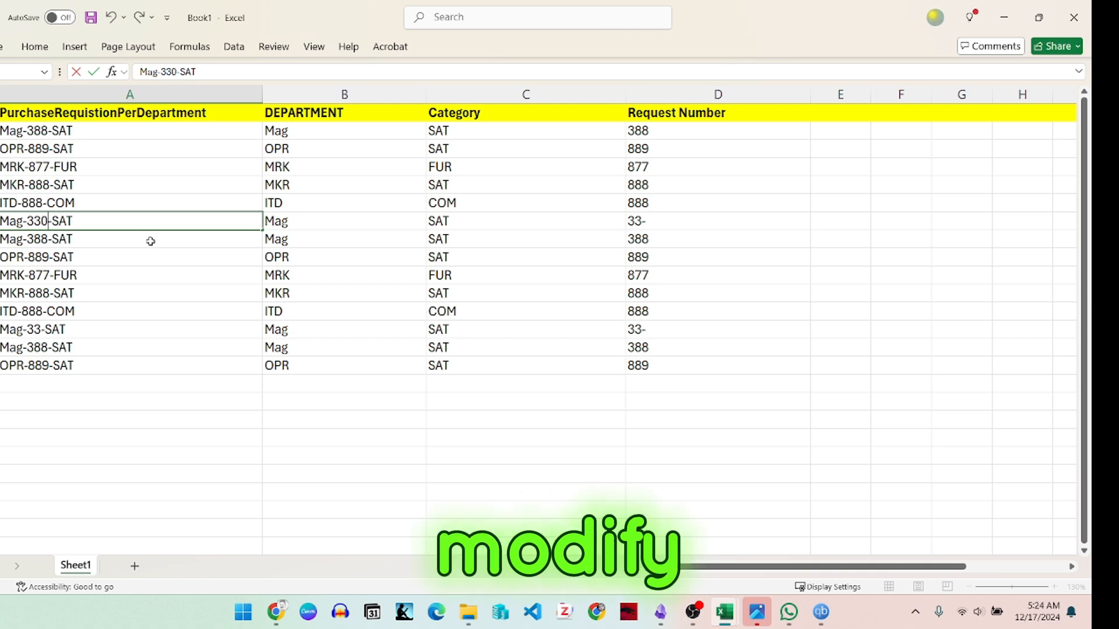
pyautogui.hotkey('ctrl', 's')
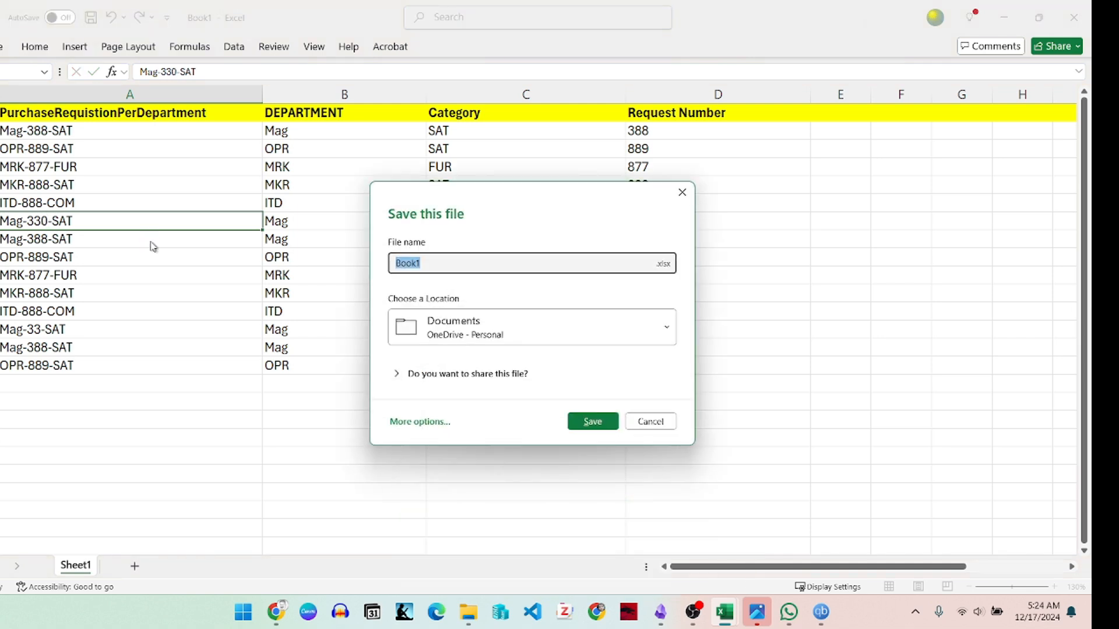
pyautogui.press('Escape')
# Step: Correct the two-digit requisition code in A13 to Mag-331-SAT
pyautogui.doubleClick(42, 330)
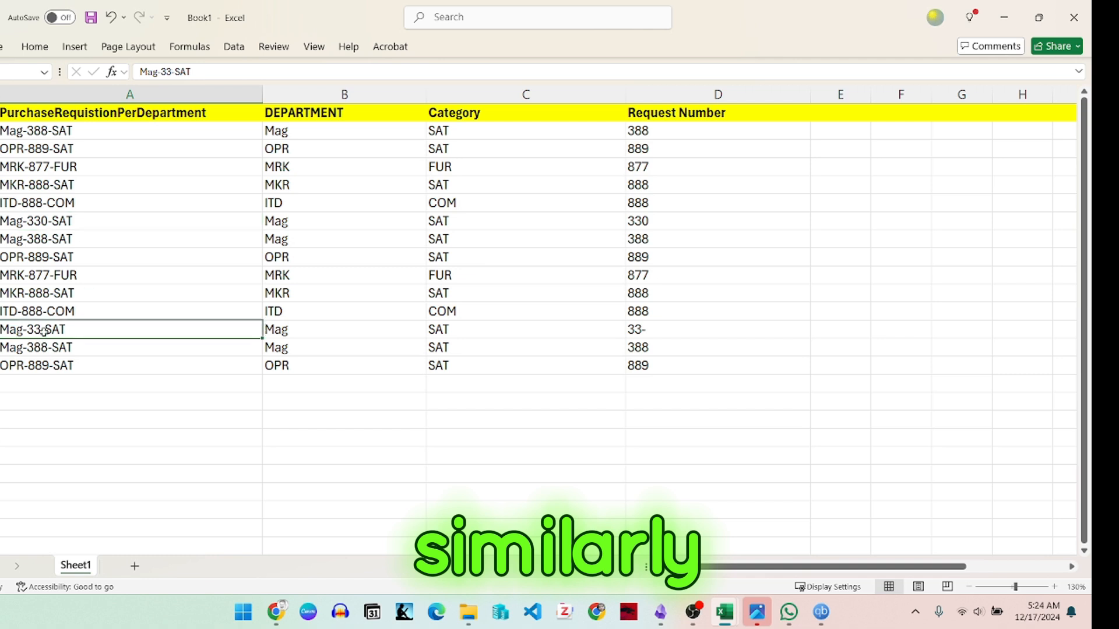
pyautogui.write('0')
pyautogui.press('BackSpace')
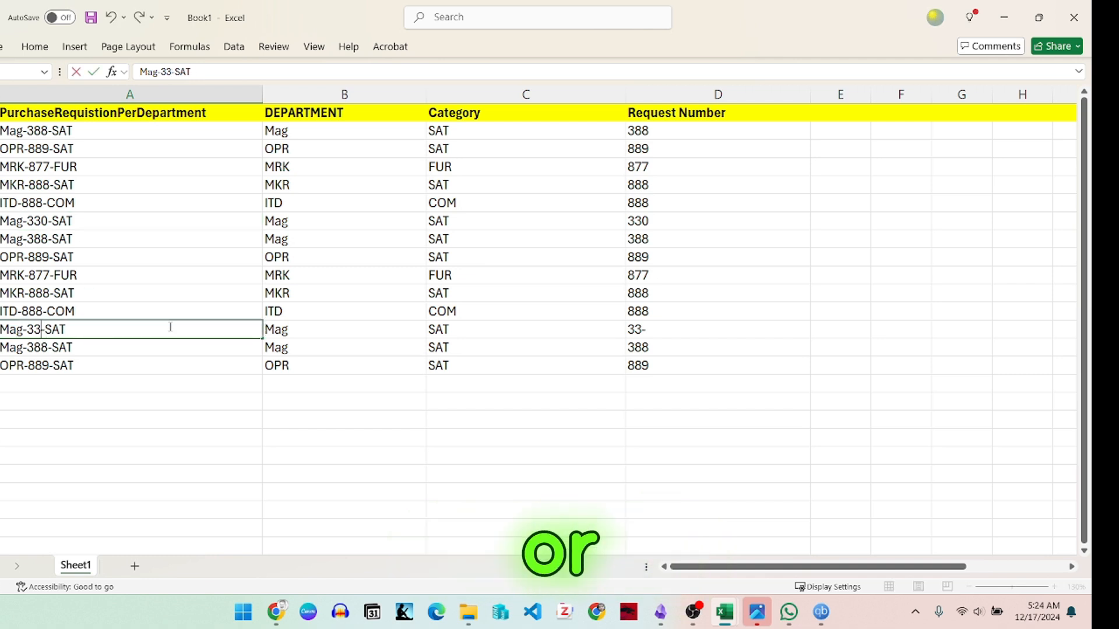
pyautogui.write('1')
pyautogui.press('Return')
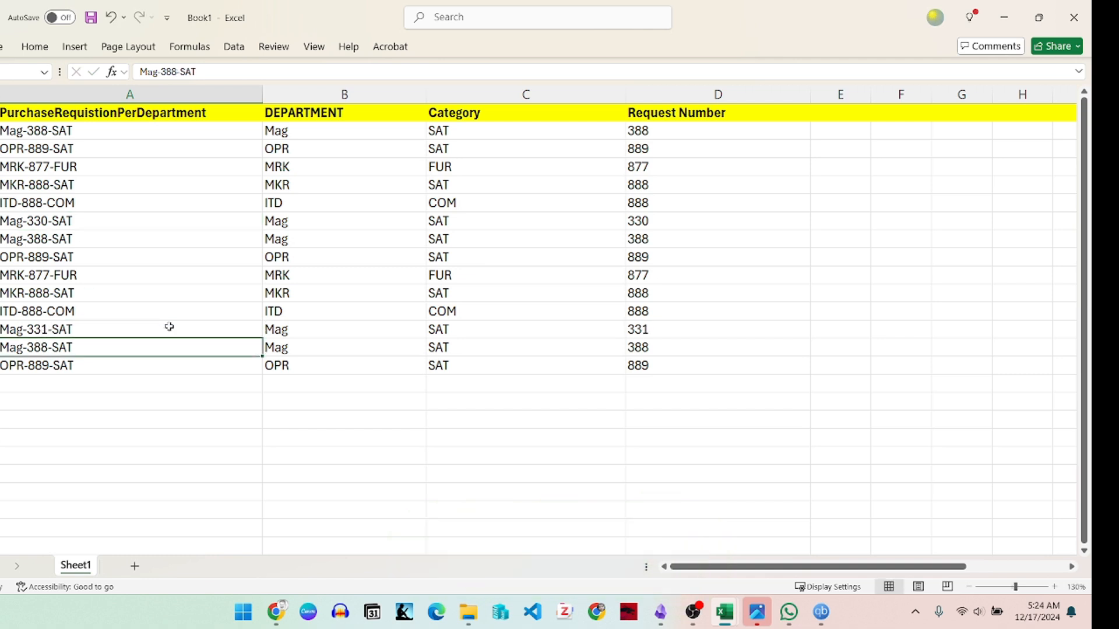